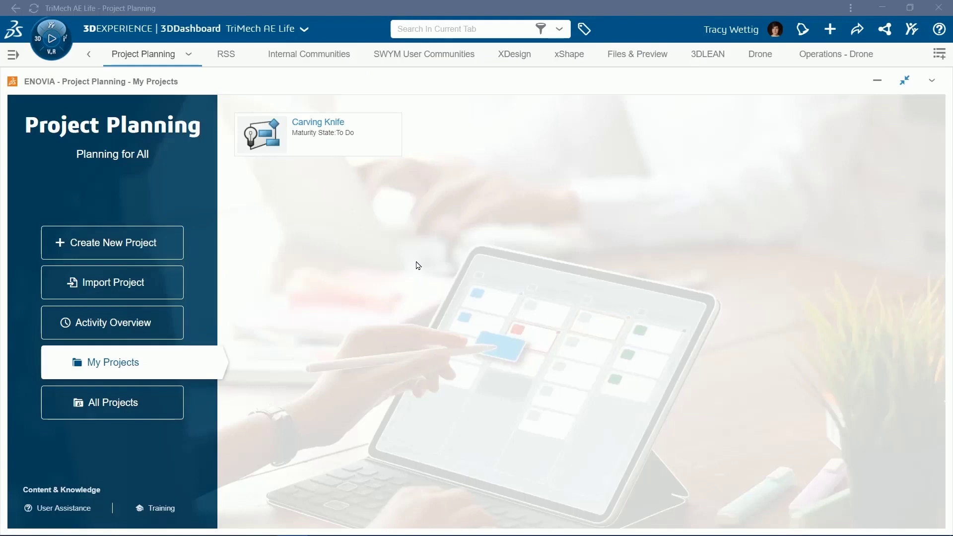
Browse the roles and apps panel and search the available apps
left_click(64, 47)
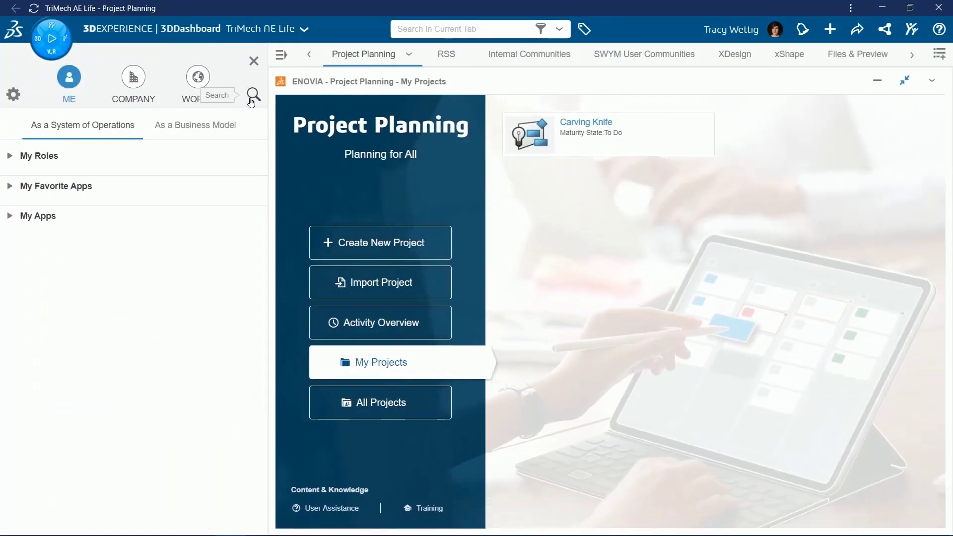
left_click(252, 99)
type("project")
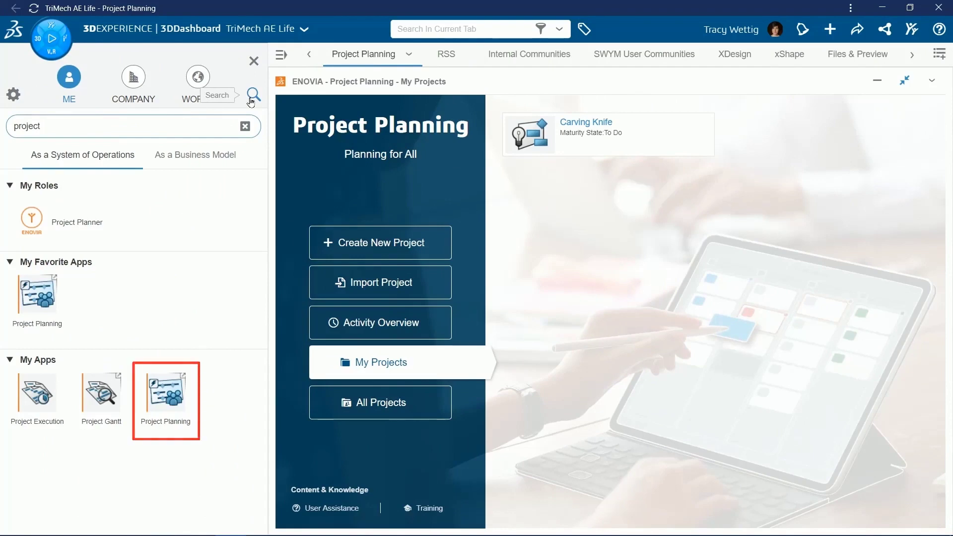
left_click(254, 61)
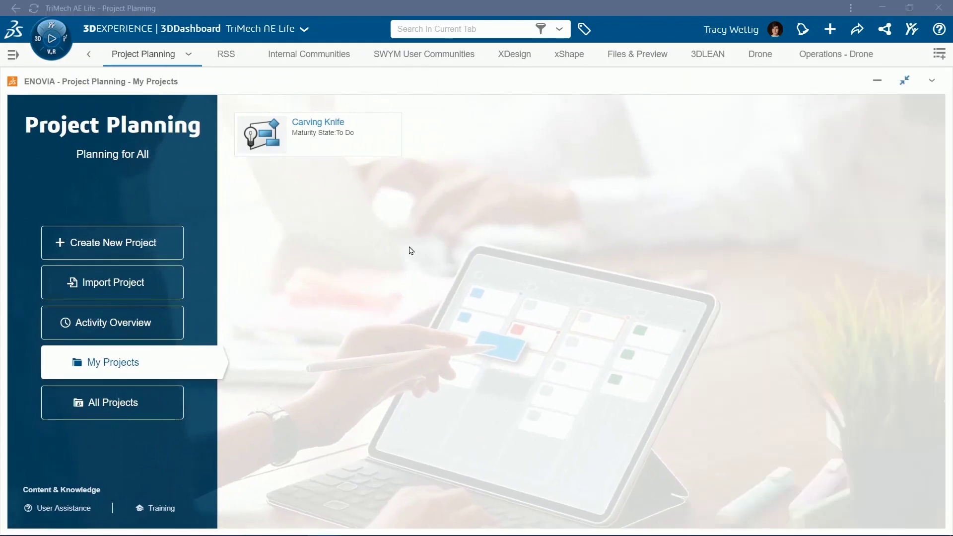
Create the Sample Carving Knife Project with ProjectLogo.png and description 'Sample Demonstration'
left_click(149, 249)
left_click(348, 264)
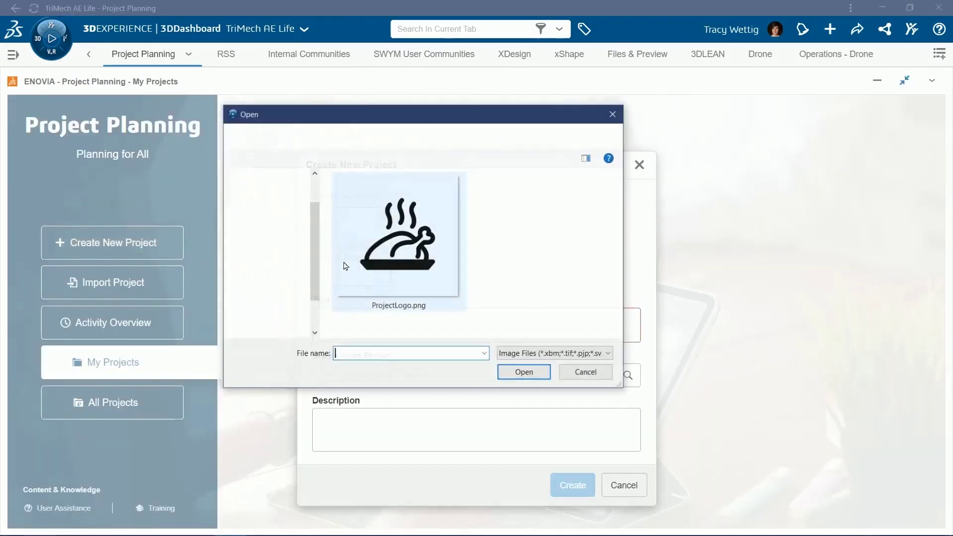
double_click(407, 248)
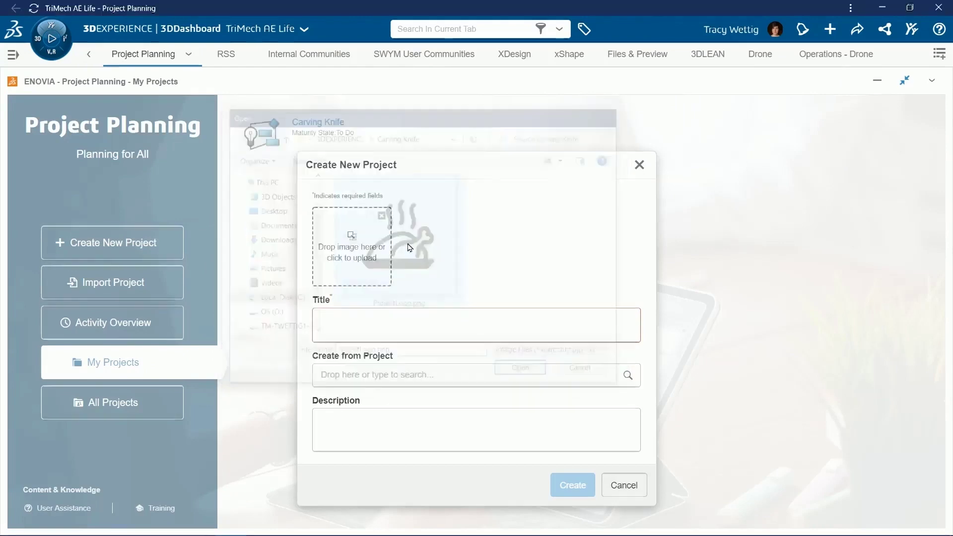
left_click(402, 319)
type("Sample ")
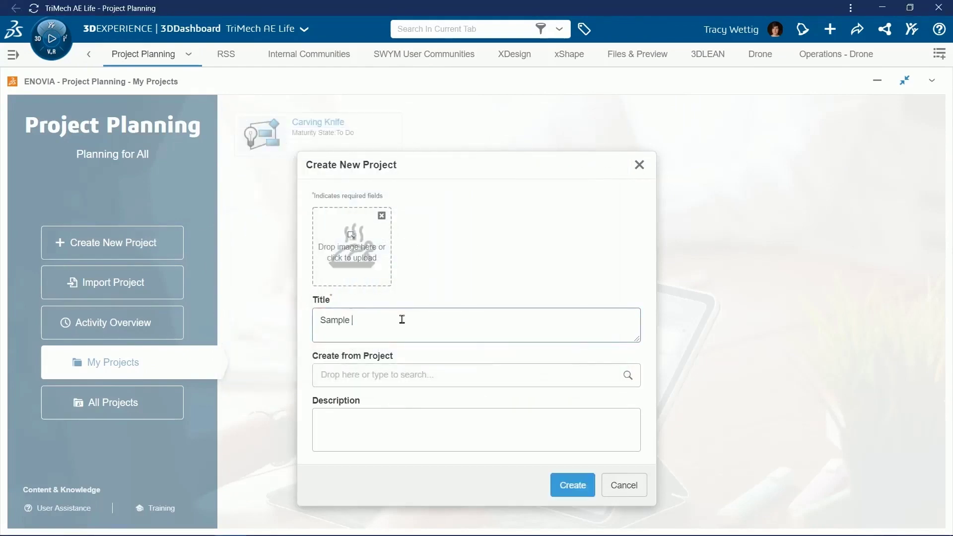
type("Carving Knife Pro")
type("ject")
left_click(390, 443)
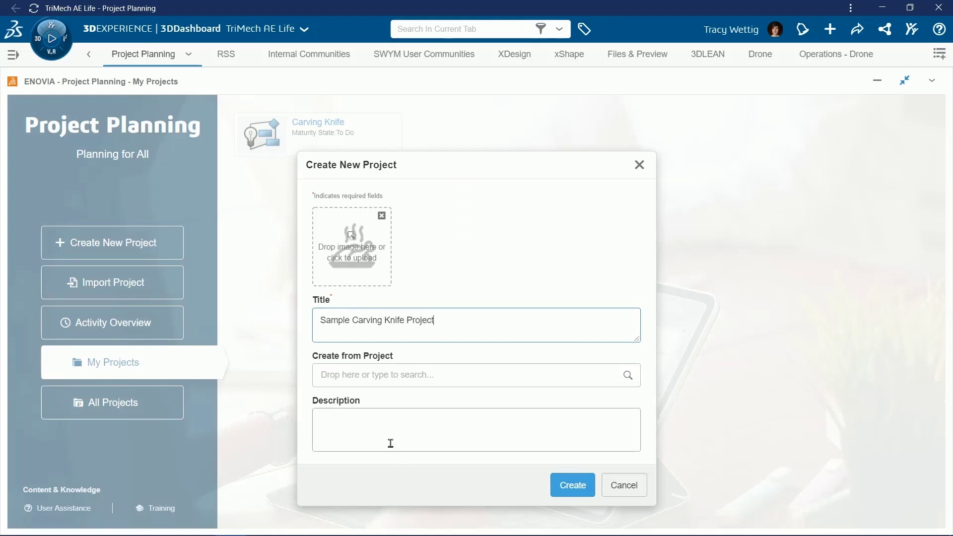
type("Sample D")
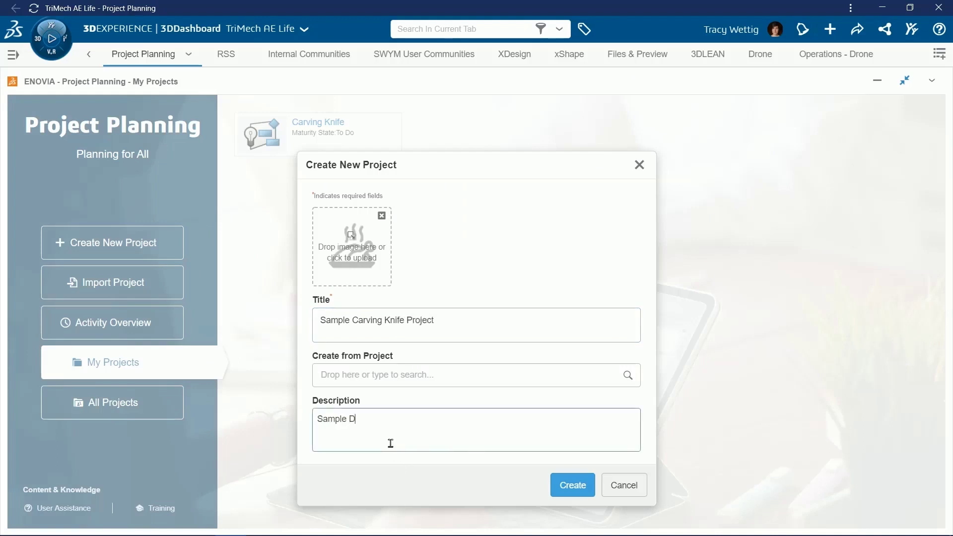
type("emonstration")
left_click(572, 485)
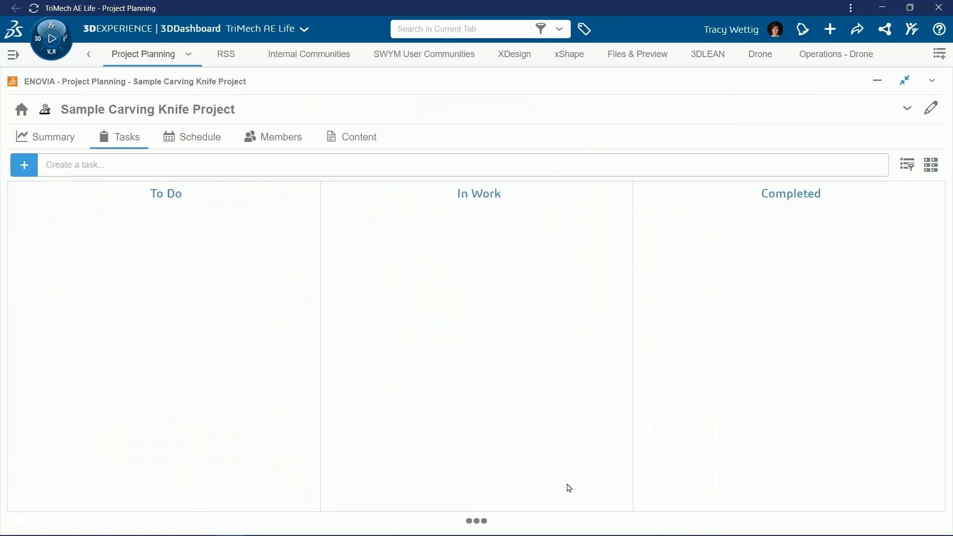
Add the nine To Do tasks, Engineering Change through Mold Design and DELMIA - MANUFACTURING
left_click(197, 166)
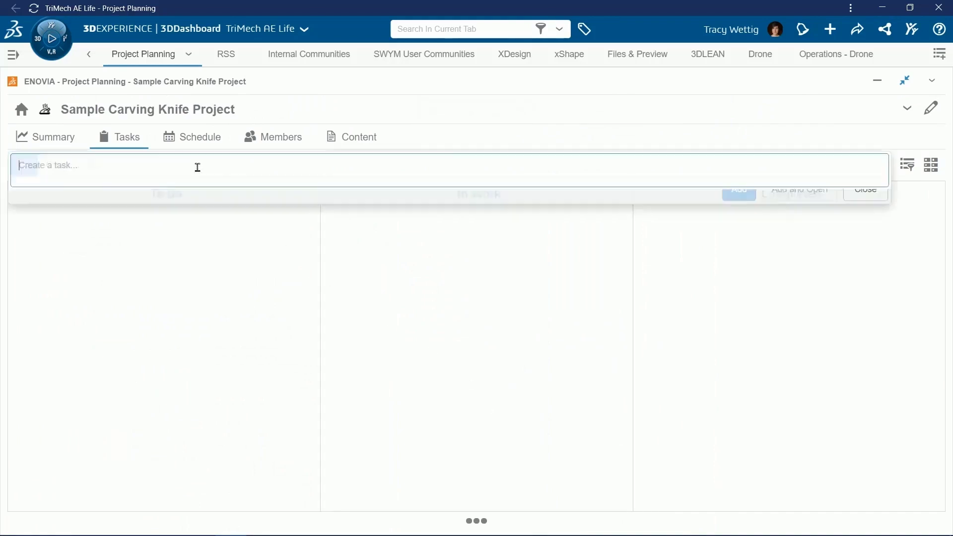
type("Engineering Change")
key("Return")
type("Handle Design Using ")
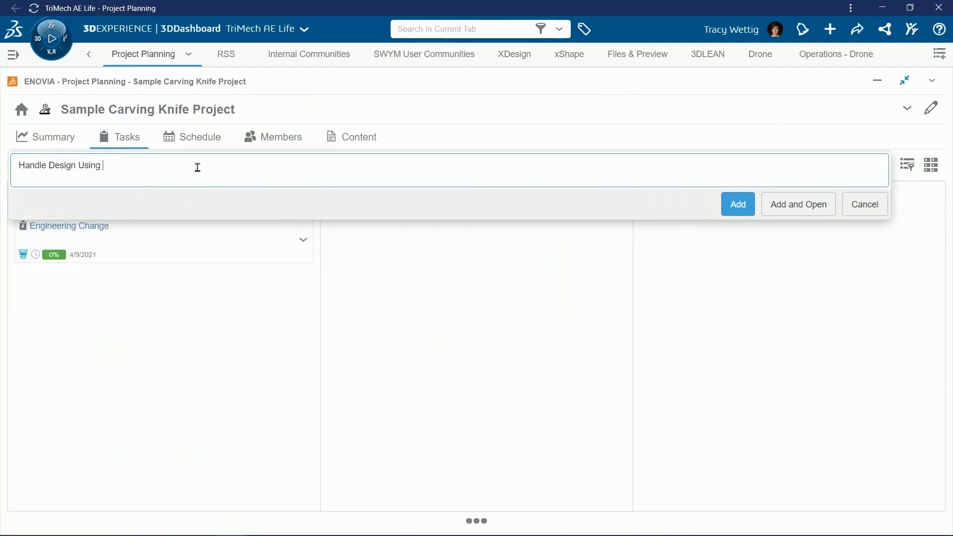
type("xShape")
key("Return")
type("3DEXPERIENCE SOLIDWORK")
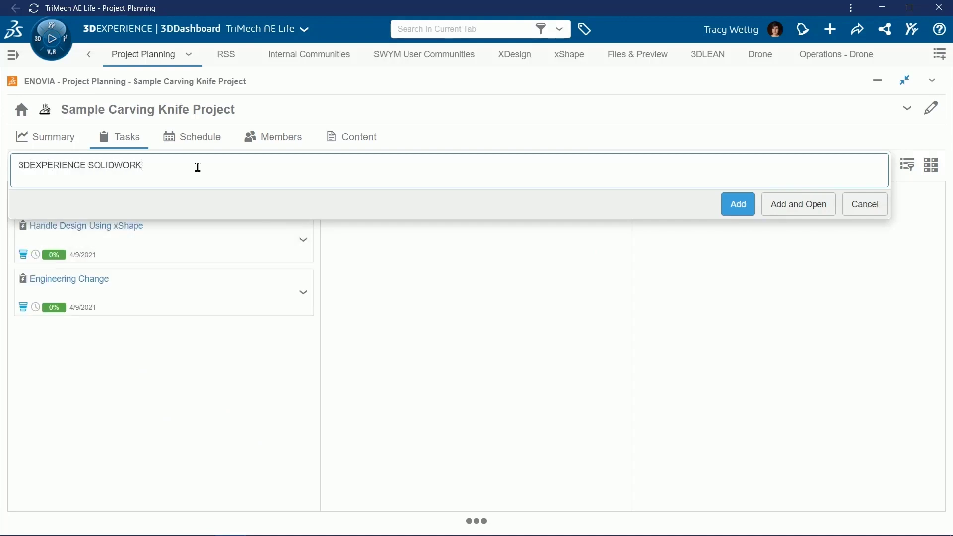
type("S")
key("Return")
type("rinting Prototype")
key("Return")
type("Chan")
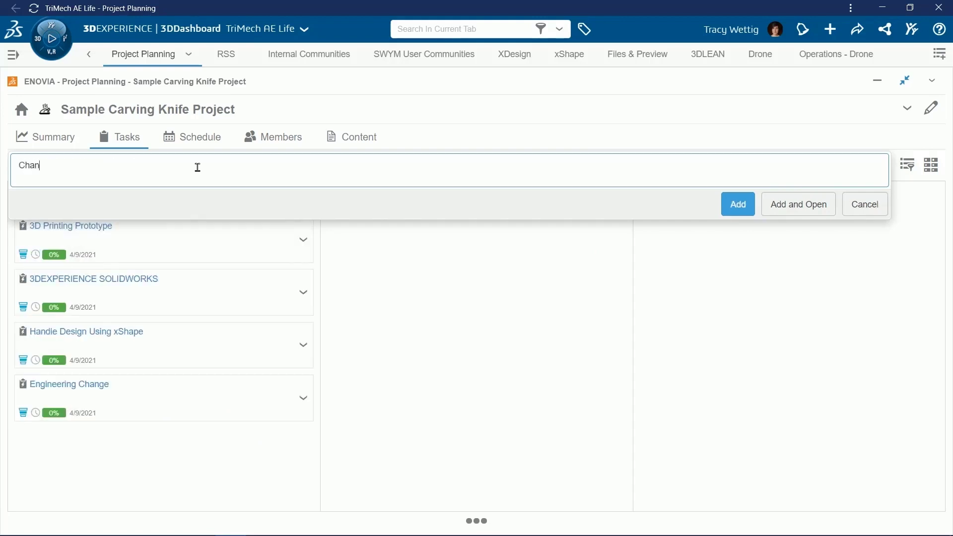
type("ge Requested")
key("Return")
type("Simulation: Plastics")
key("Return")
type("Simulation")
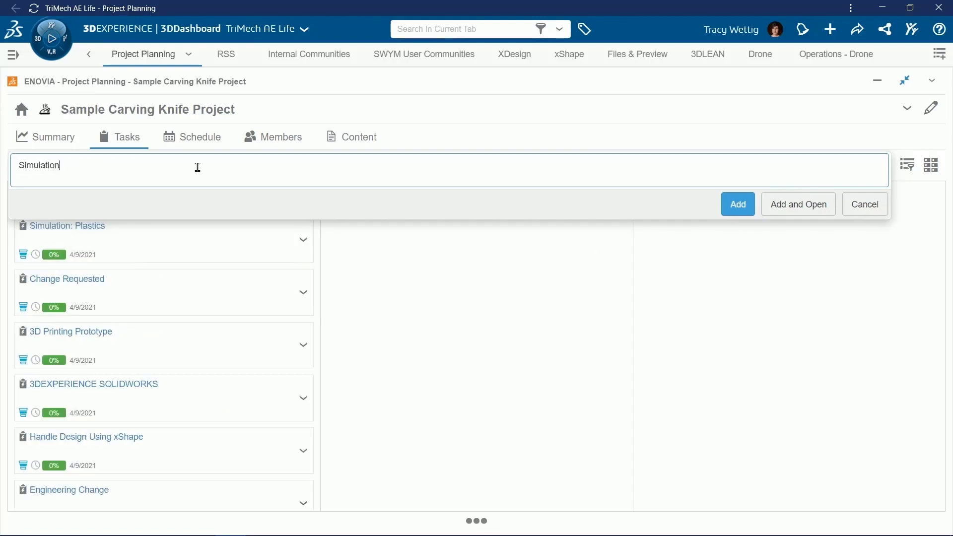
type(": Drop Test")
key("Return")
type("Mold Design")
key("Return")
type("DELMIA")
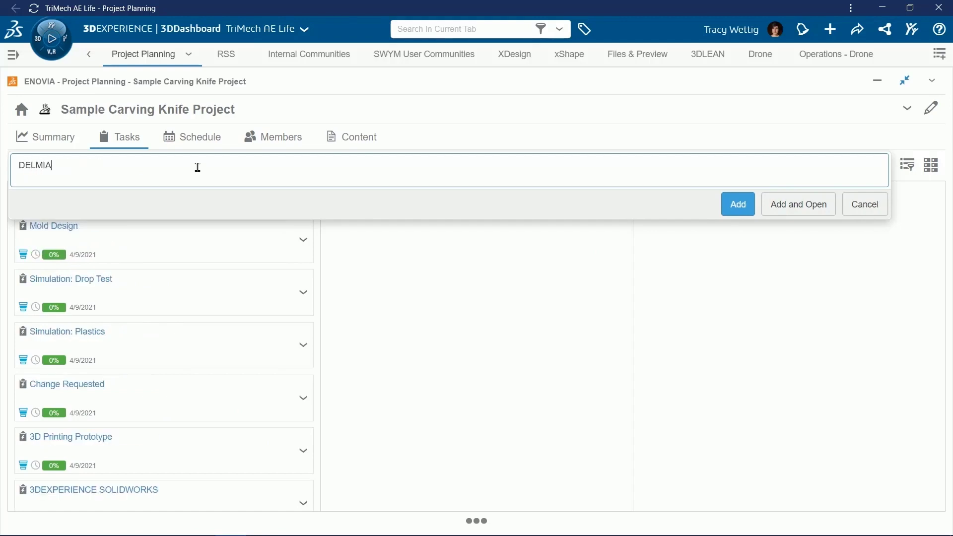
type(" - MANUFACTURING")
key("Return")
key("Escape")
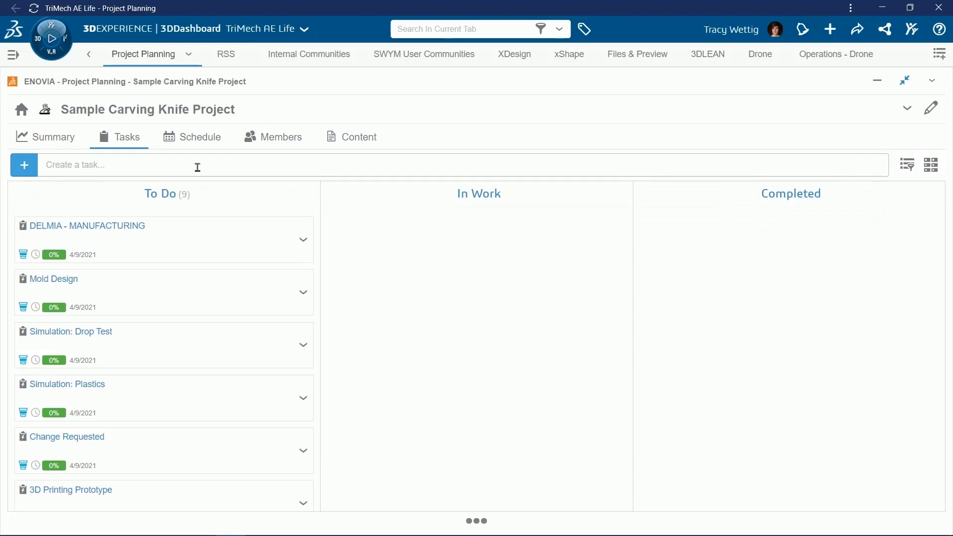
left_click(193, 145)
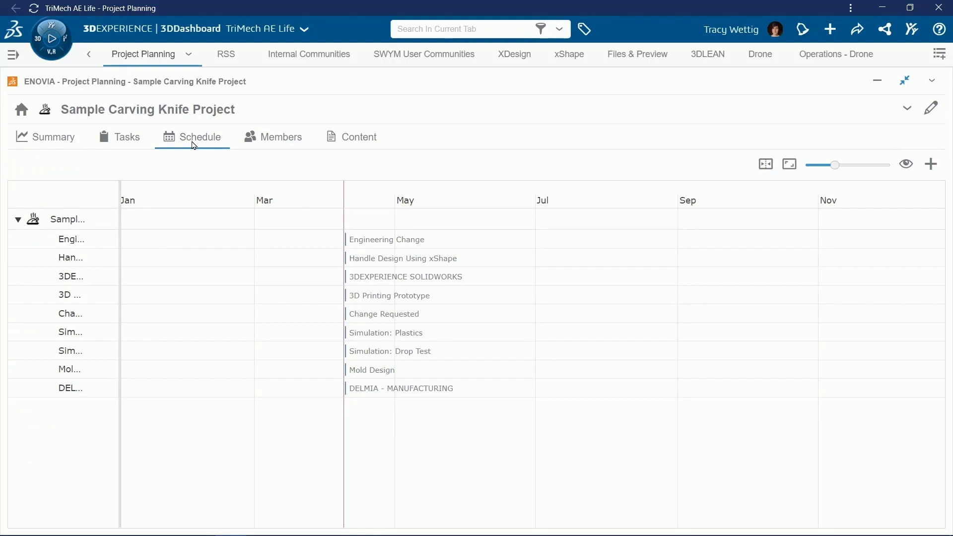
scroll(466, 288, "up", 2)
scroll(466, 288, "up", 2)
scroll(466, 289, "up", 2)
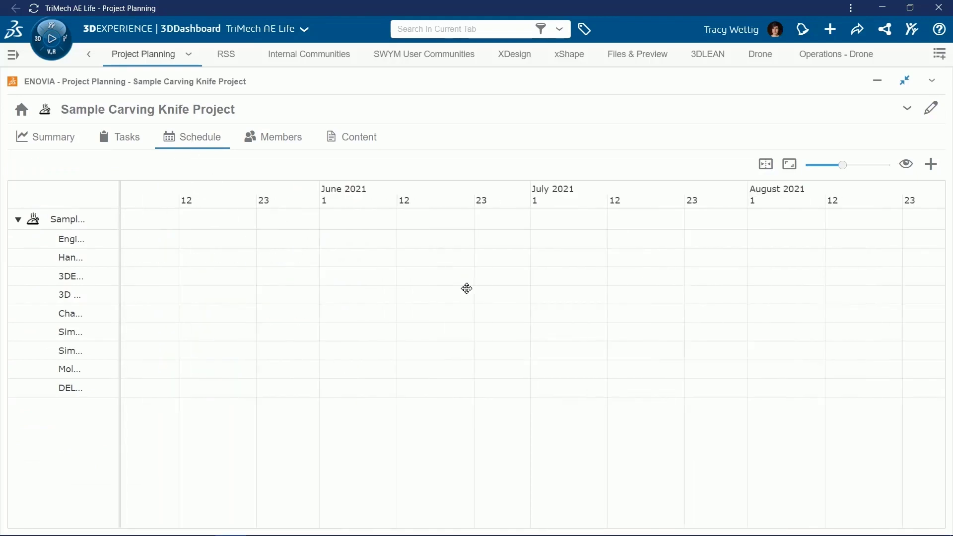
Show April–June with full task names, then start a new milestone from the Create New menu
left_click_drag(328, 270, 662, 274)
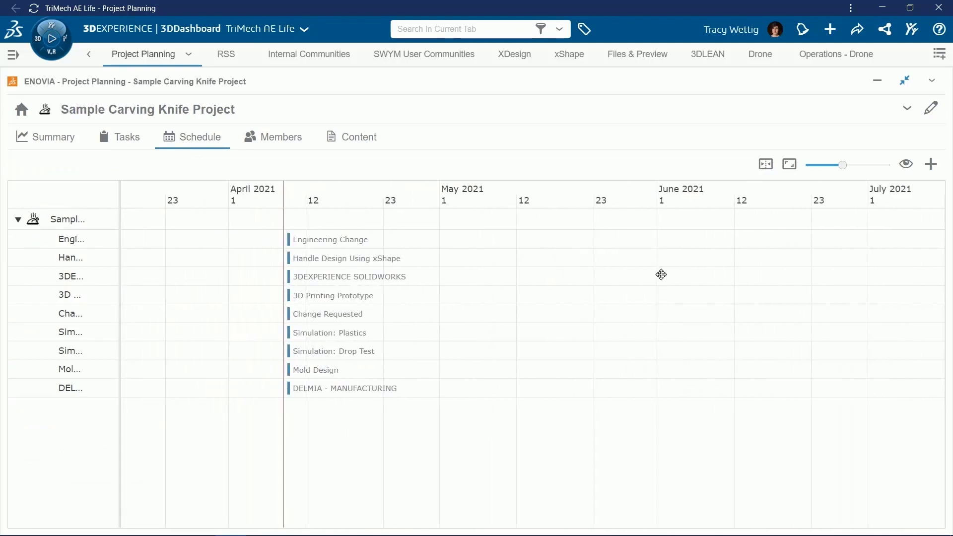
left_click_drag(131, 249, 262, 259)
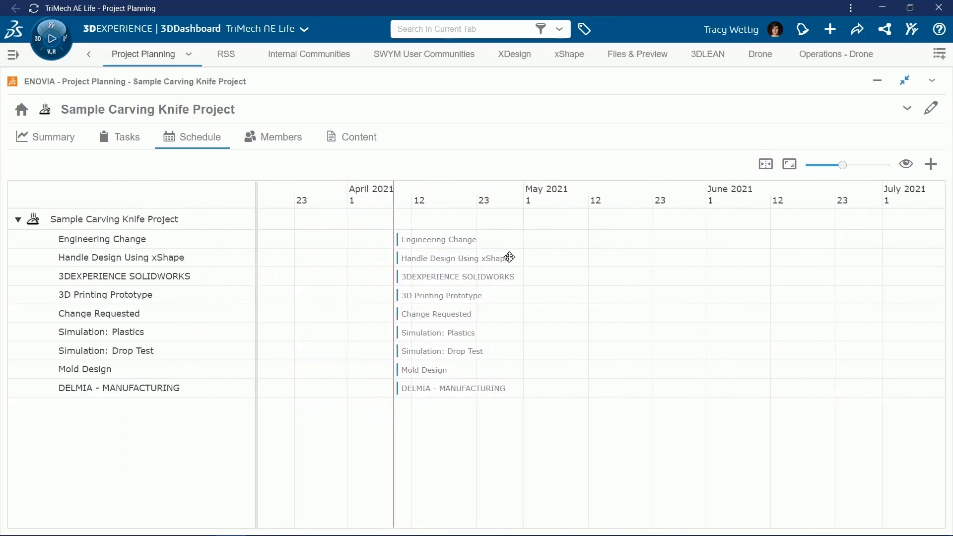
scroll(509, 257, "up", 2)
scroll(477, 249, "up", 2)
left_click_drag(487, 249, 556, 258)
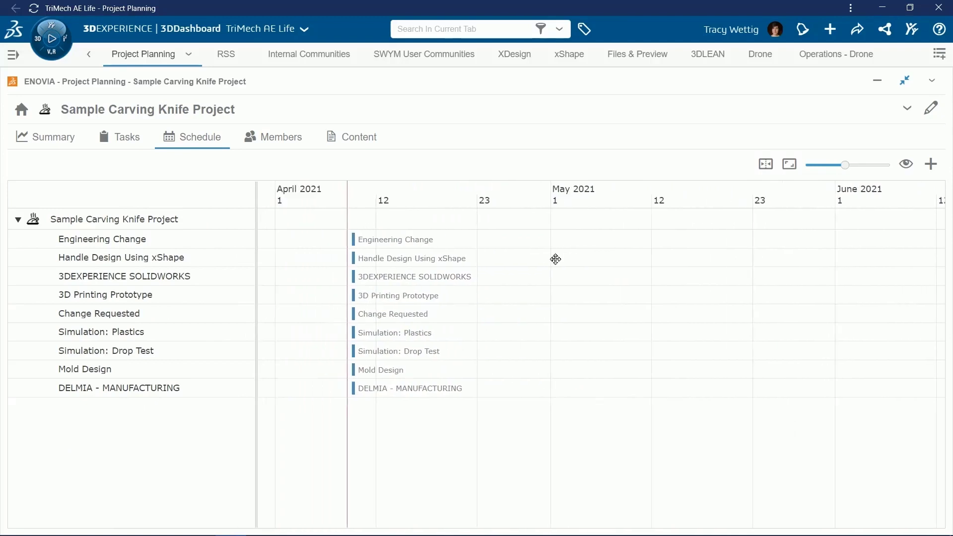
left_click(931, 165)
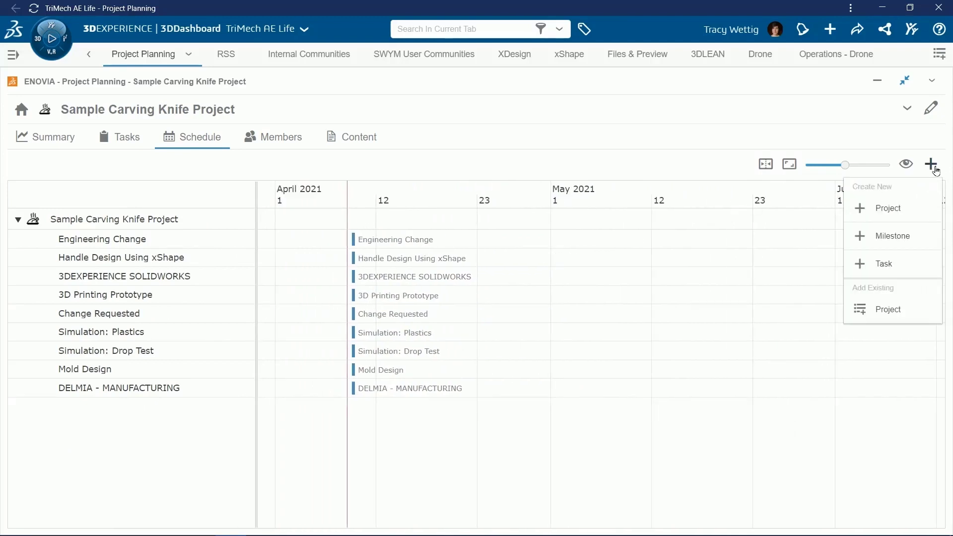
left_click(894, 237)
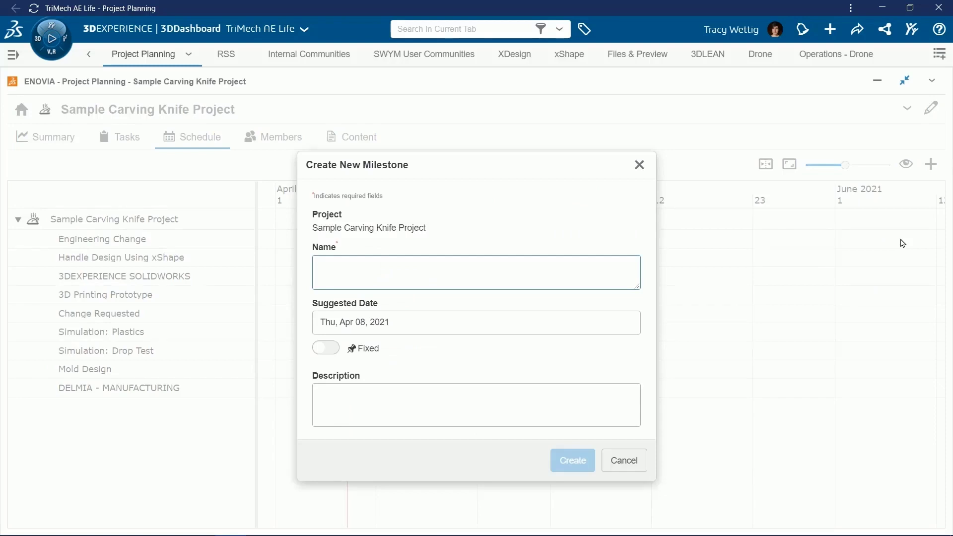
type("Delivery Date")
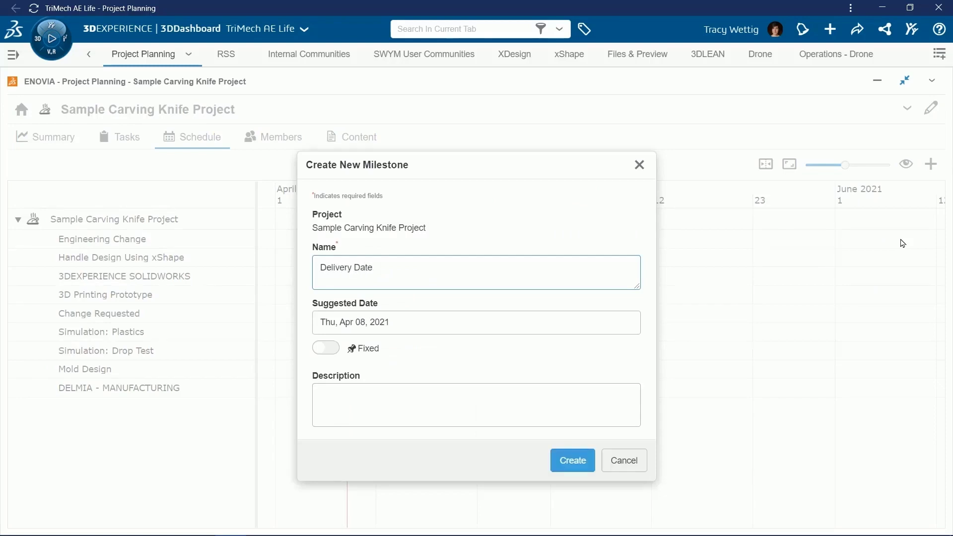
Create a fixed Delivery Date milestone on May 31, 2021 described 'Send it!'
left_click(500, 315)
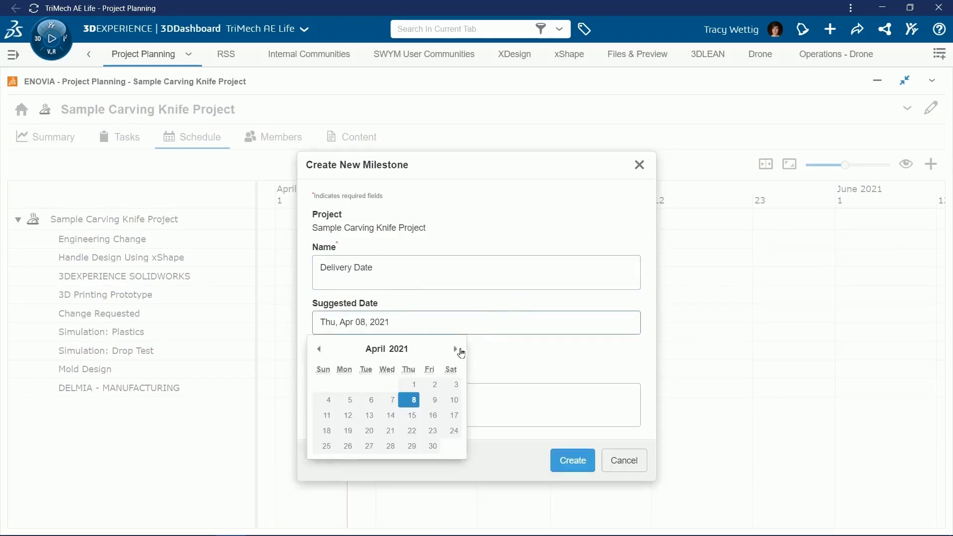
left_click(456, 349)
left_click(348, 462)
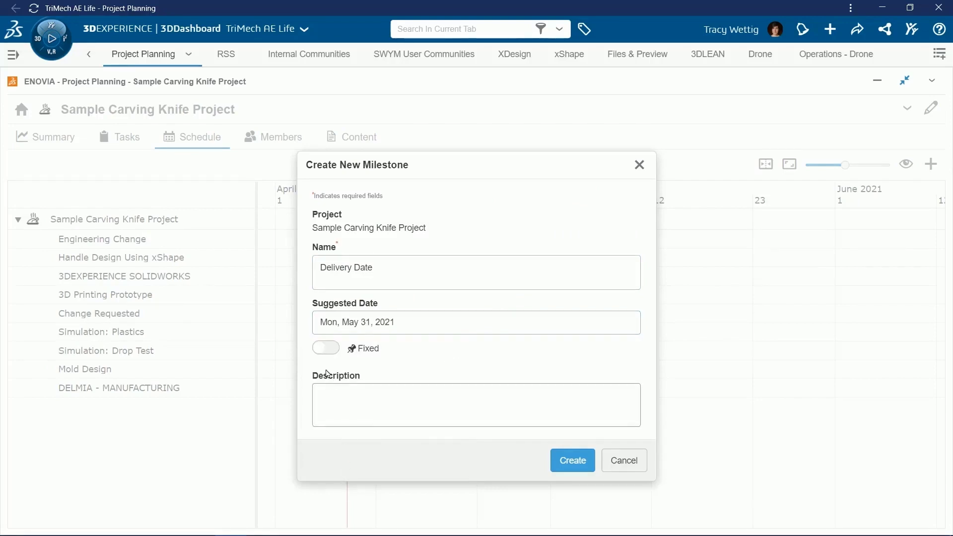
left_click(326, 348)
left_click(346, 407)
type("Send it!")
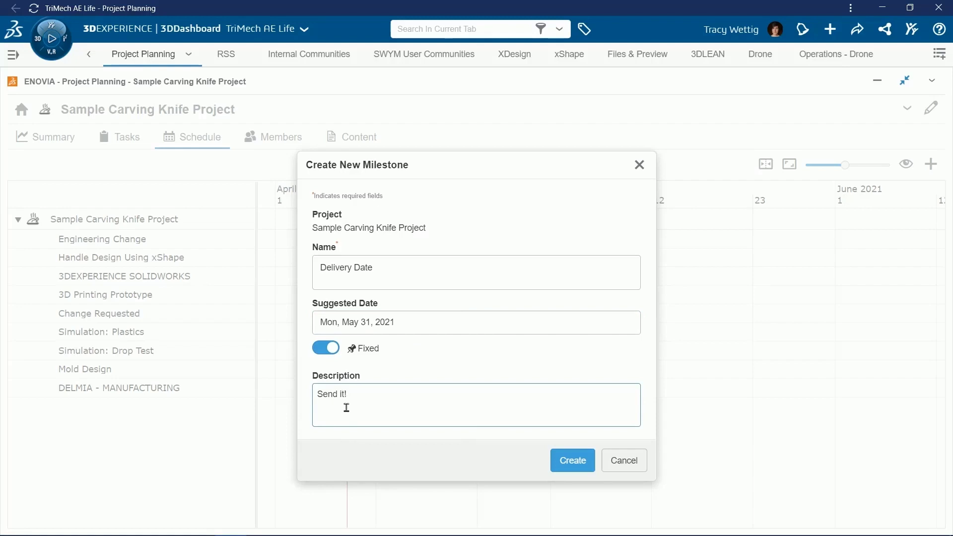
left_click(575, 458)
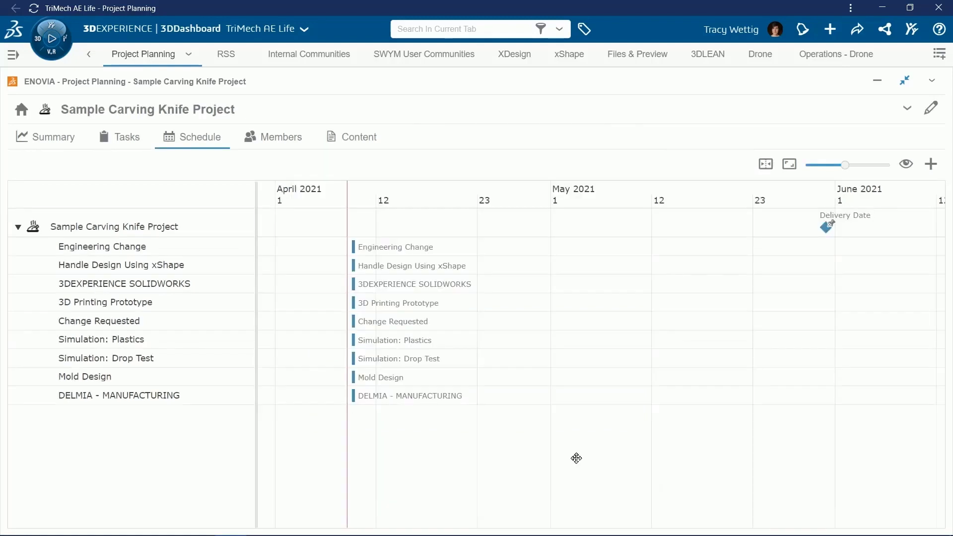
left_click(146, 249)
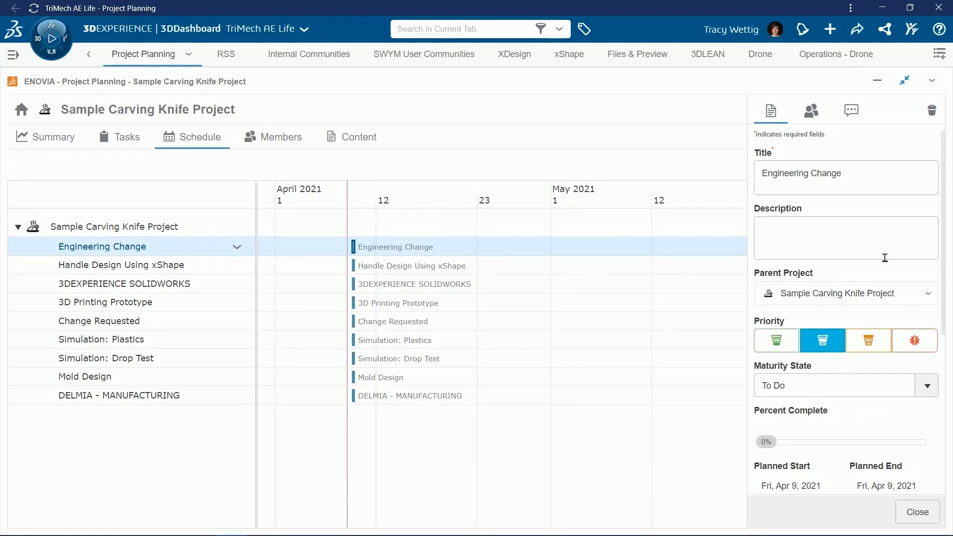
left_click_drag(944, 244, 946, 351)
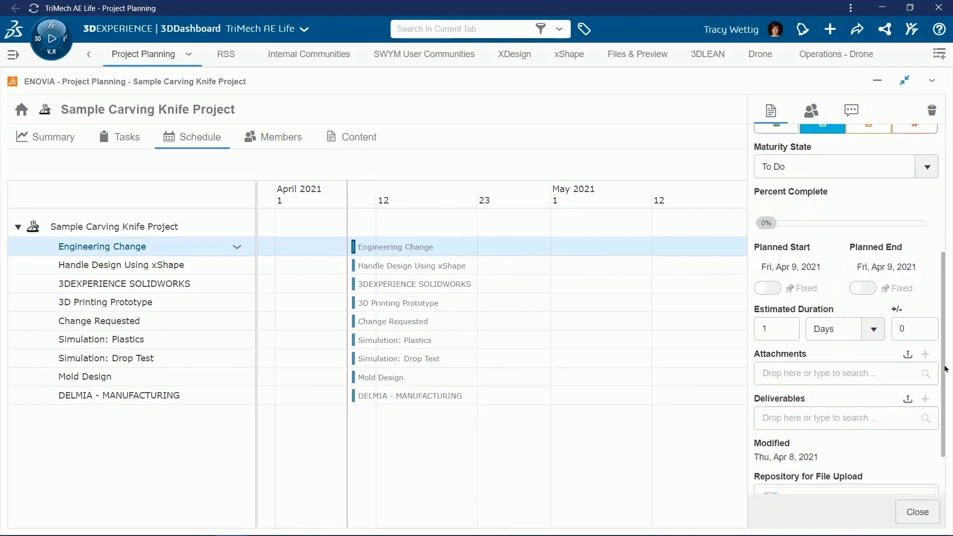
left_click_drag(946, 351, 944, 405)
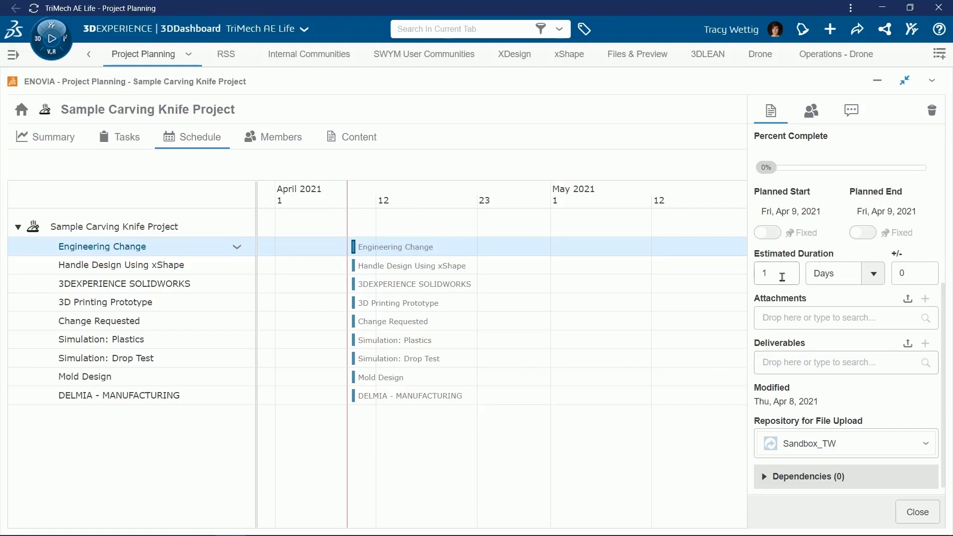
Set Engineering Change and Handle Design Using xShape to five-day estimated durations
left_click_drag(782, 274, 754, 273)
type("5")
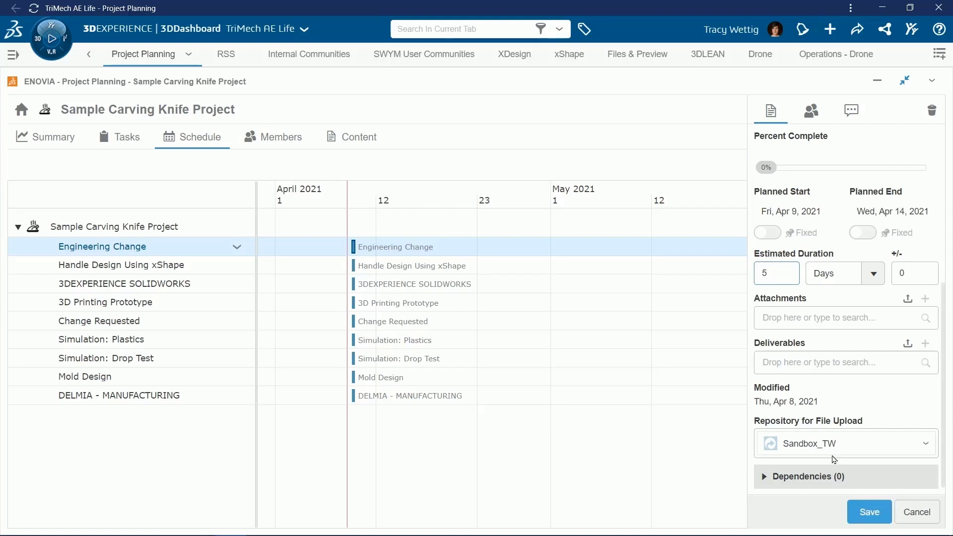
left_click(872, 517)
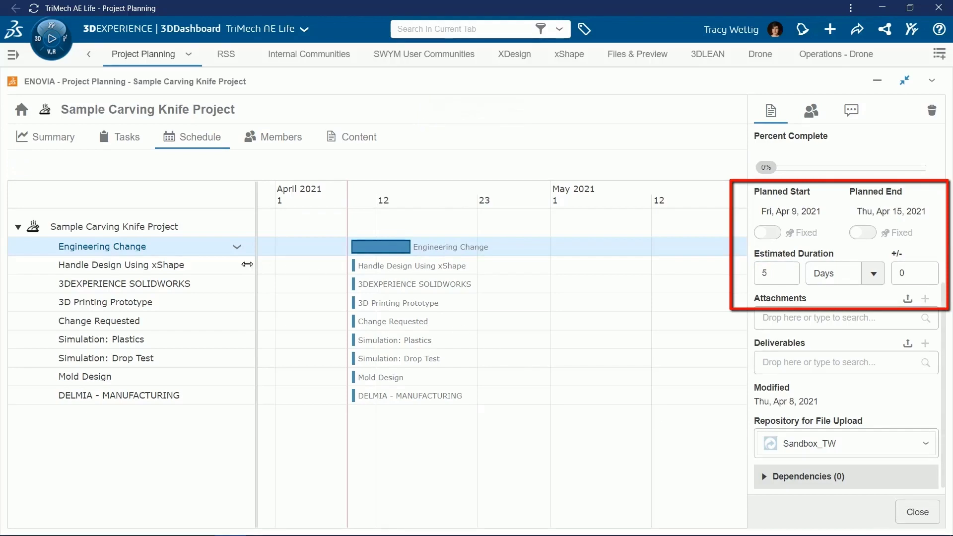
left_click(140, 265)
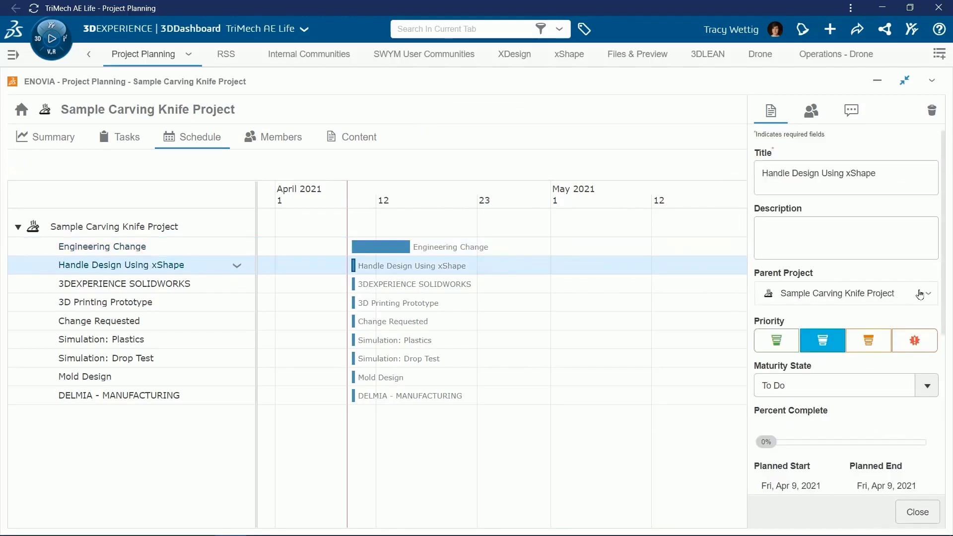
left_click_drag(943, 301, 942, 389)
left_click(755, 386)
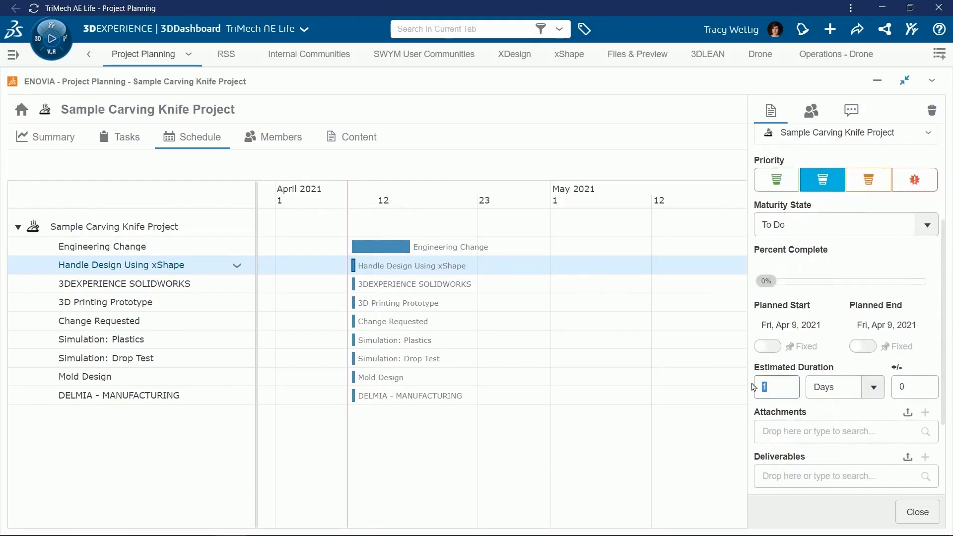
type("5")
left_click(867, 516)
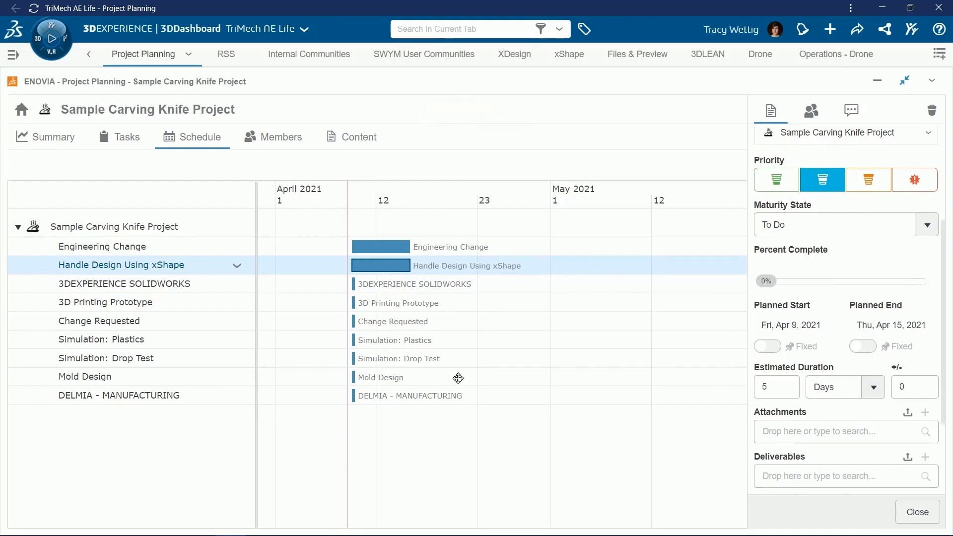
Set DELMIA - MANUFACTURING to 10 days with a 3-day allowance and save
left_click(202, 289)
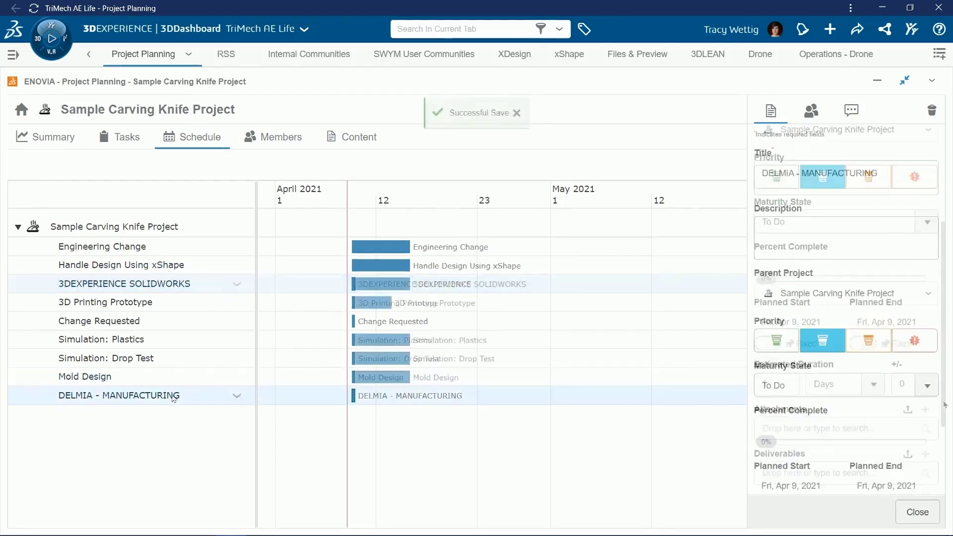
scroll(927, 249, "down", 2)
scroll(857, 298, "down", 3)
left_click_drag(782, 343, 761, 343)
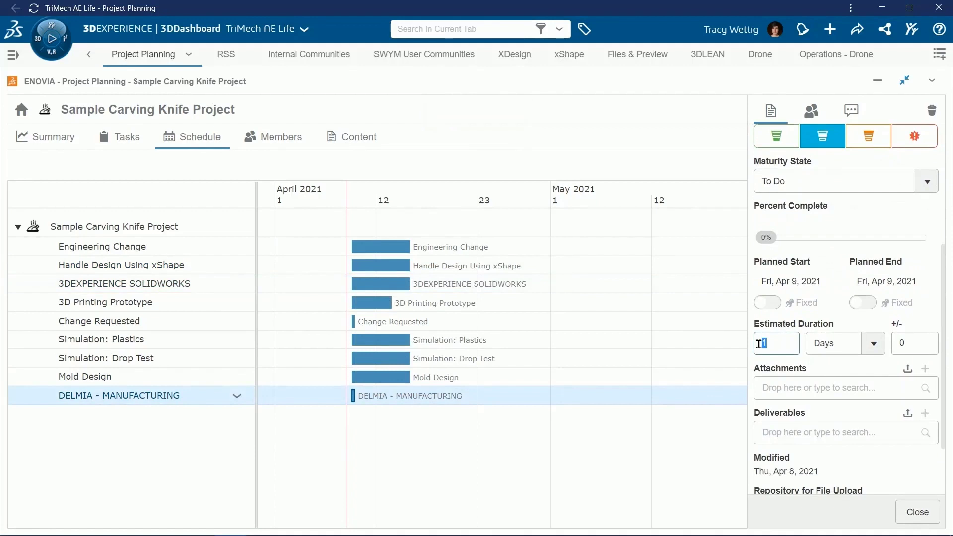
type("10")
left_click(902, 343)
type("3")
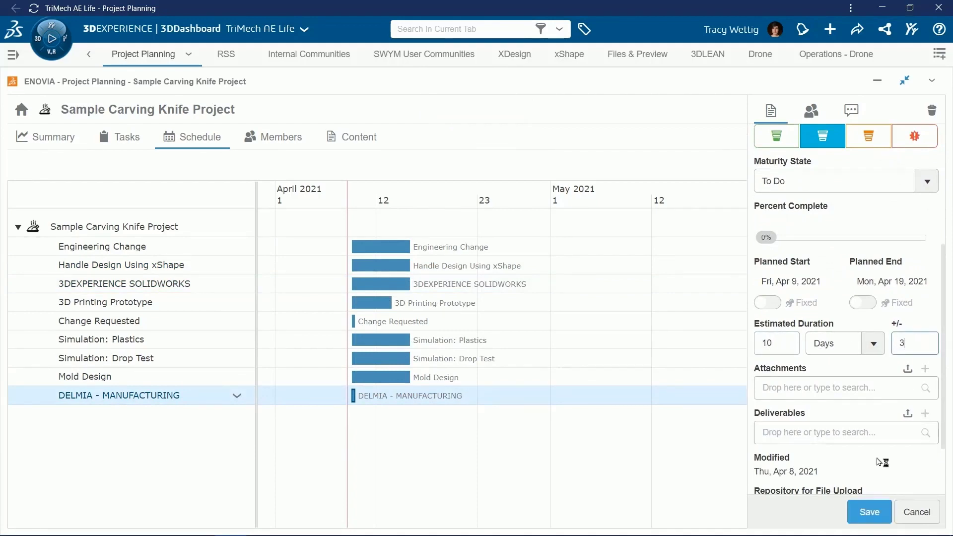
left_click(872, 514)
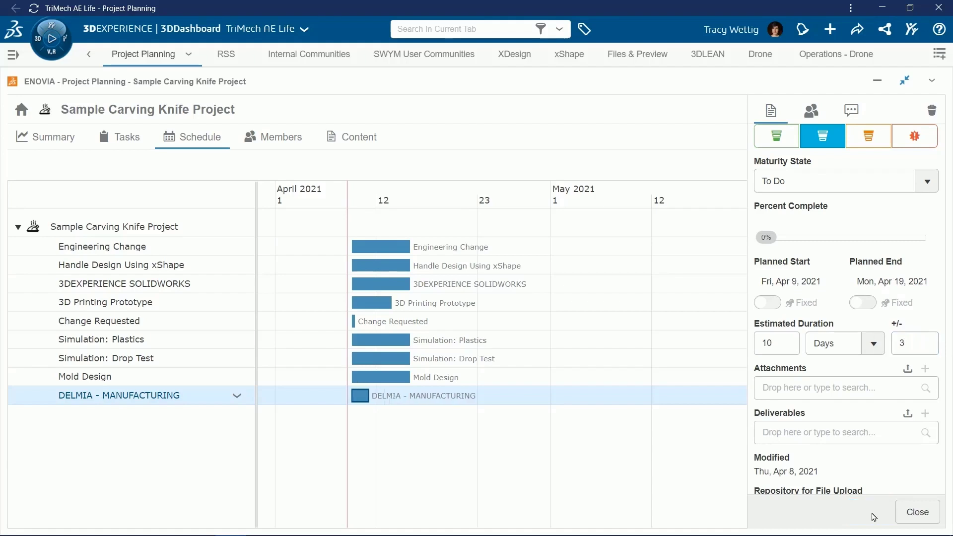
left_click(918, 512)
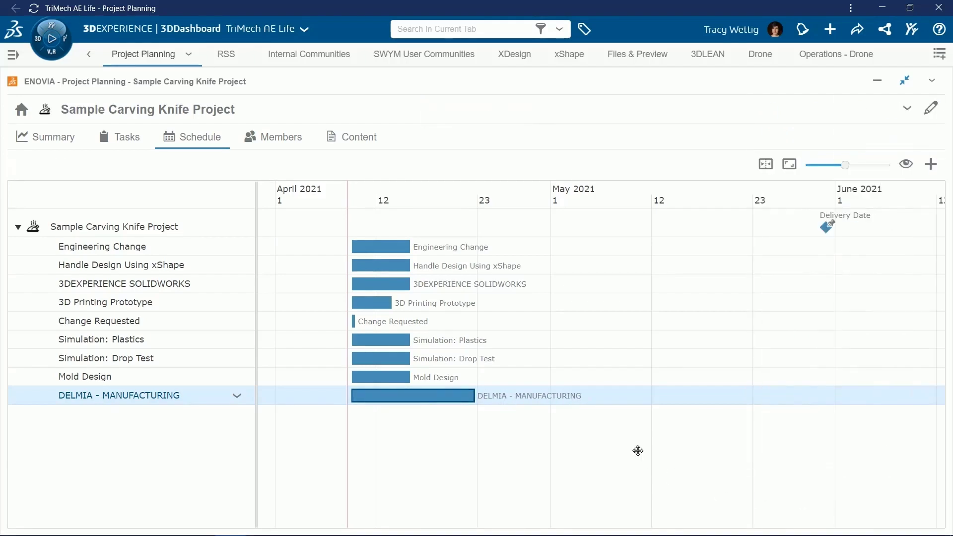
mouse_move(380, 247)
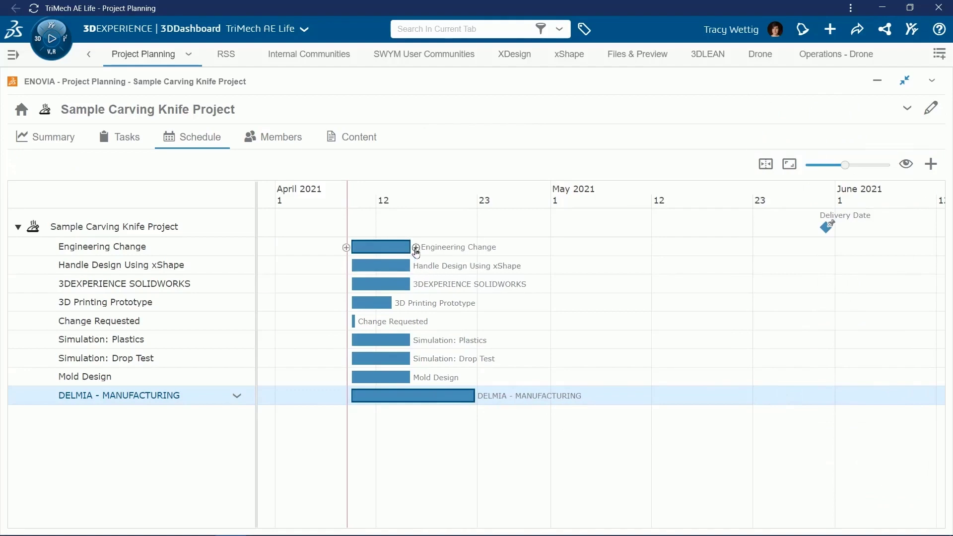
Chain Engineering Change, Handle Design, SOLIDWORKS, 3D Printing Prototype, Change Requested and Simulation: Plastics in sequence
left_click_drag(416, 248, 346, 268)
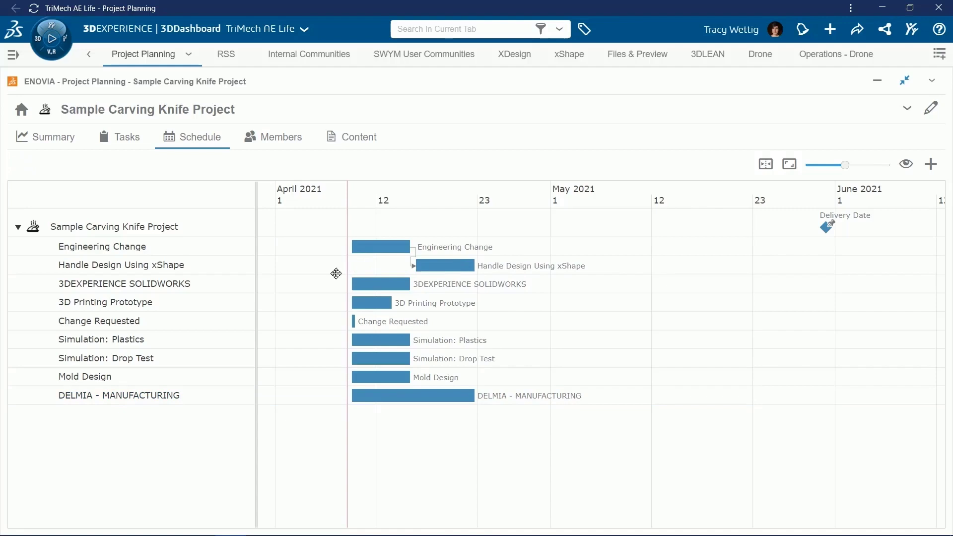
left_click_drag(480, 267, 347, 287)
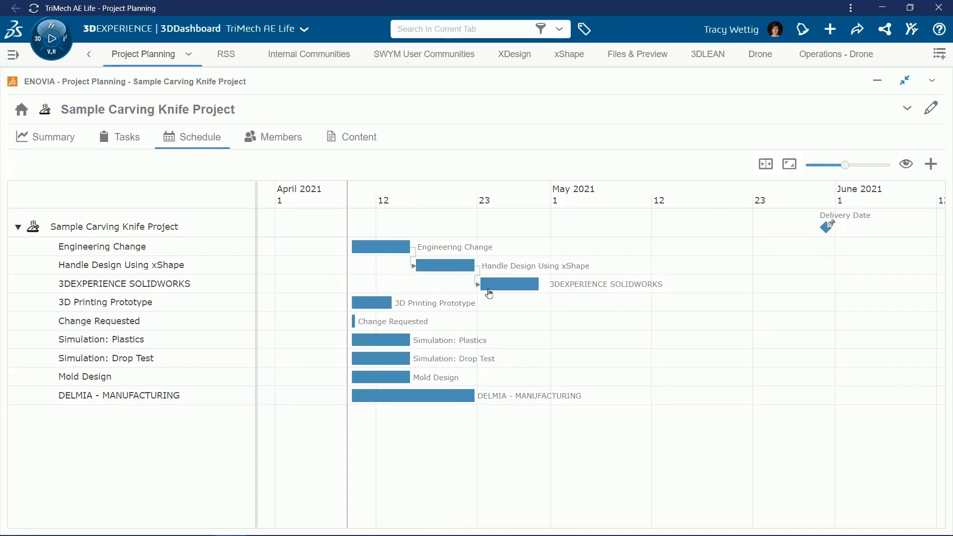
left_click_drag(541, 284, 355, 303)
left_click_drag(539, 303, 382, 326)
left_click_drag(600, 322, 383, 341)
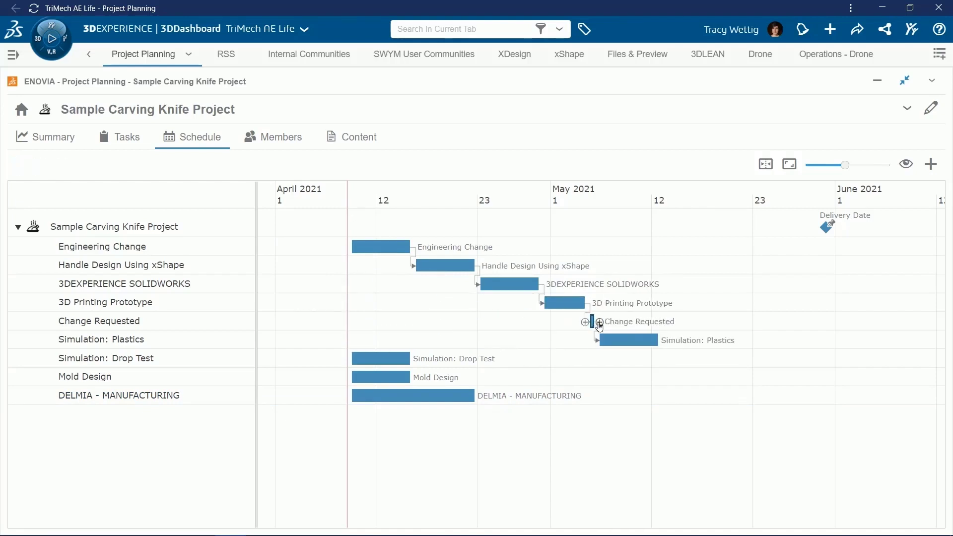
Chain Simulation: Drop Test, Mold Design and DELMIA - MANUFACTURING, linking DELMIA to the Delivery Date milestone
left_click_drag(599, 323, 347, 361)
left_click_drag(595, 359, 349, 382)
left_click_drag(728, 377, 349, 397)
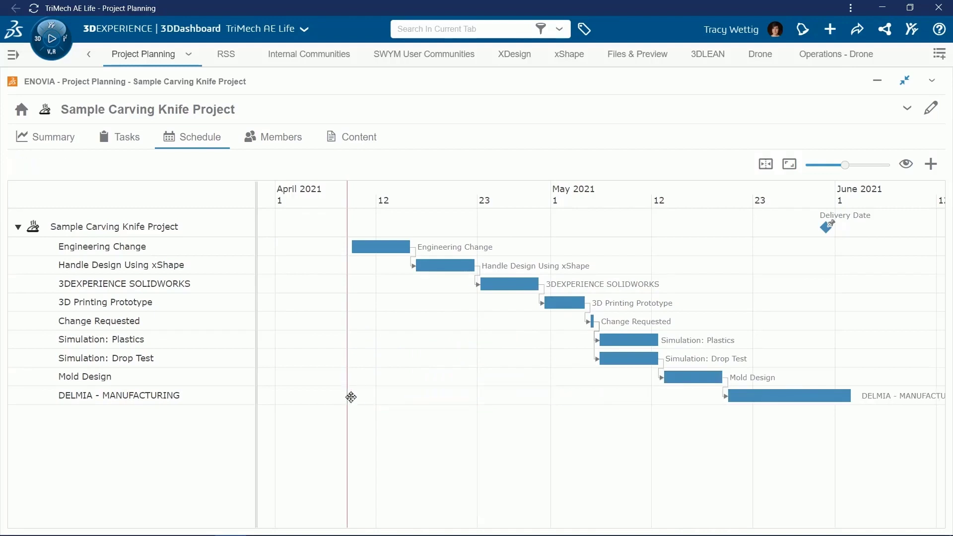
mouse_move(849, 395)
left_click_drag(856, 399, 814, 228)
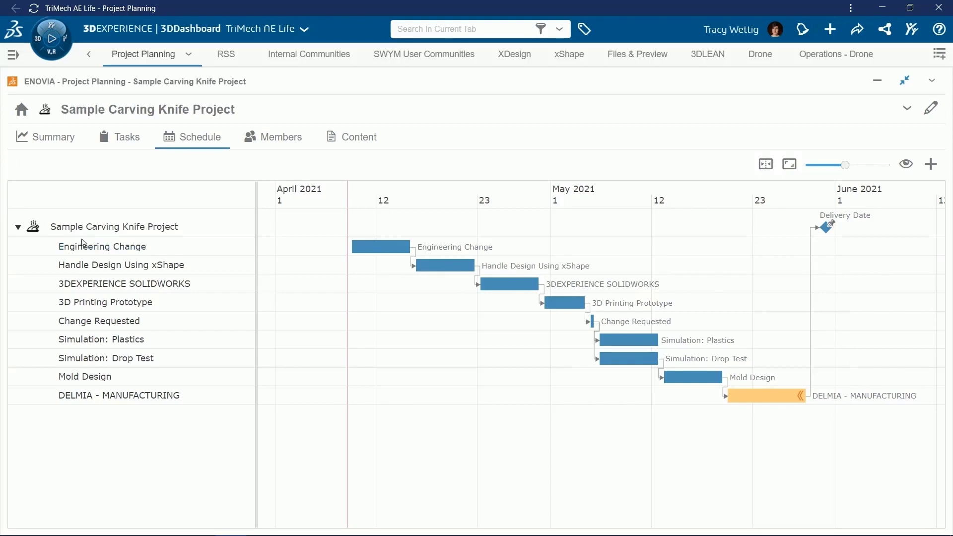
left_click(96, 248)
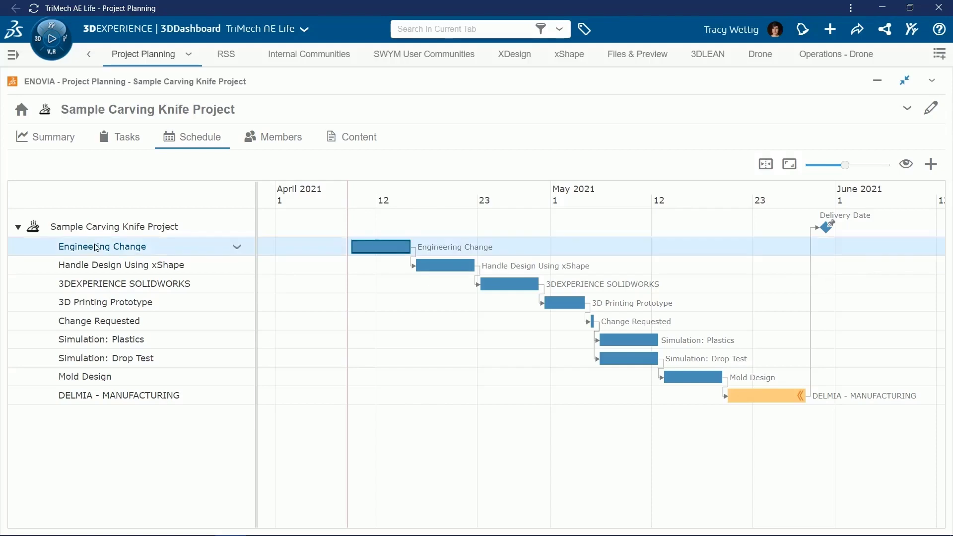
Shorten Engineering Change to a 1-day estimated duration and save
double_click(95, 248)
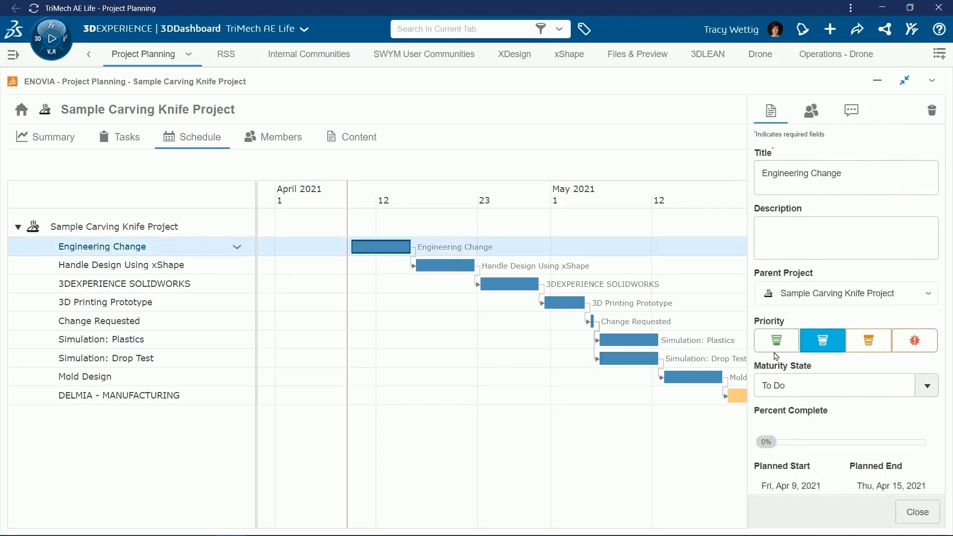
left_click_drag(945, 332, 943, 447)
left_click_drag(775, 357, 748, 357)
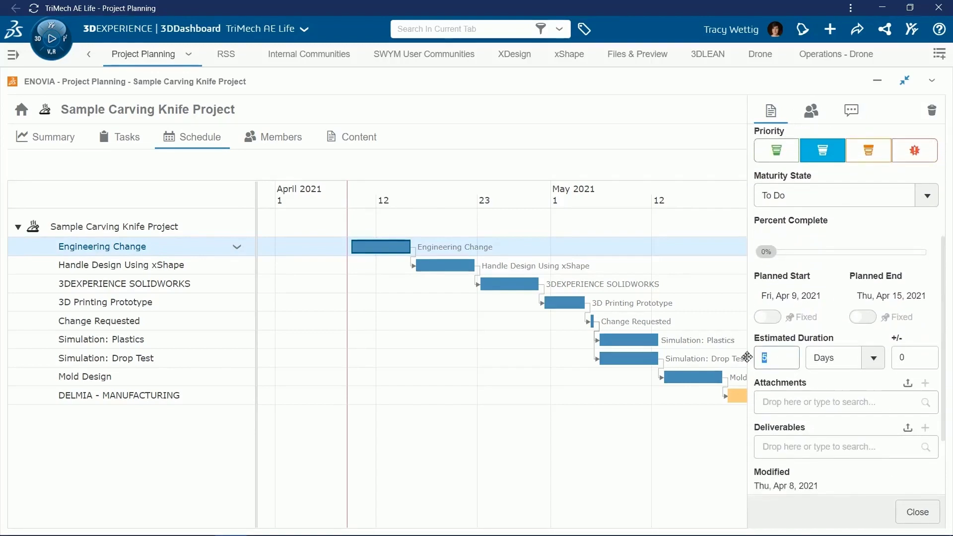
type("1")
left_click(866, 514)
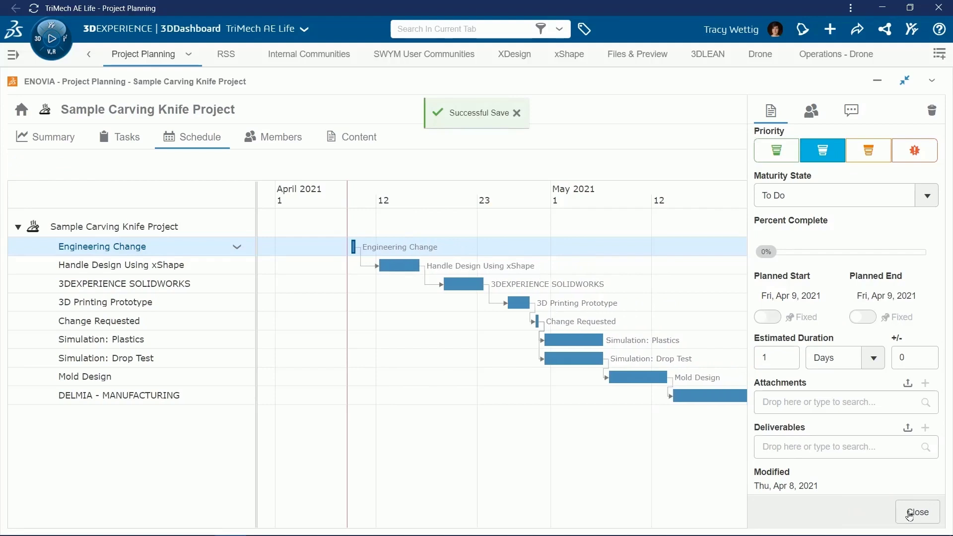
left_click(917, 513)
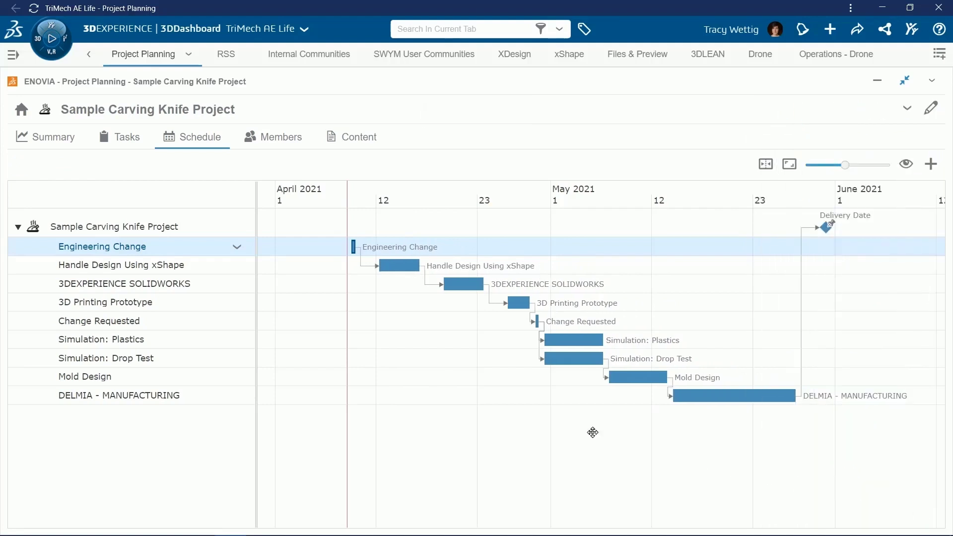
Assign a searched team member to the Engineering Change task and save
left_click(103, 253)
left_click(812, 111)
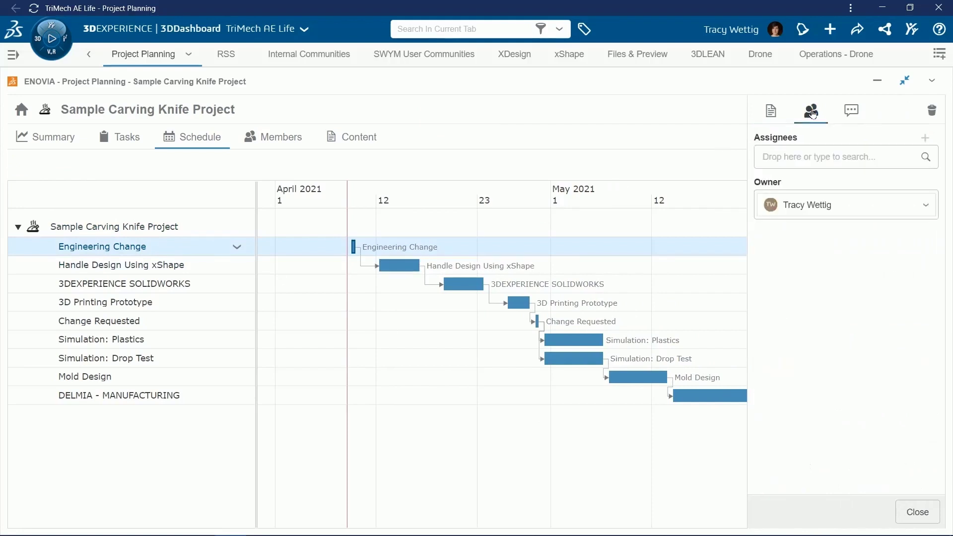
left_click(825, 154)
type("kokoski")
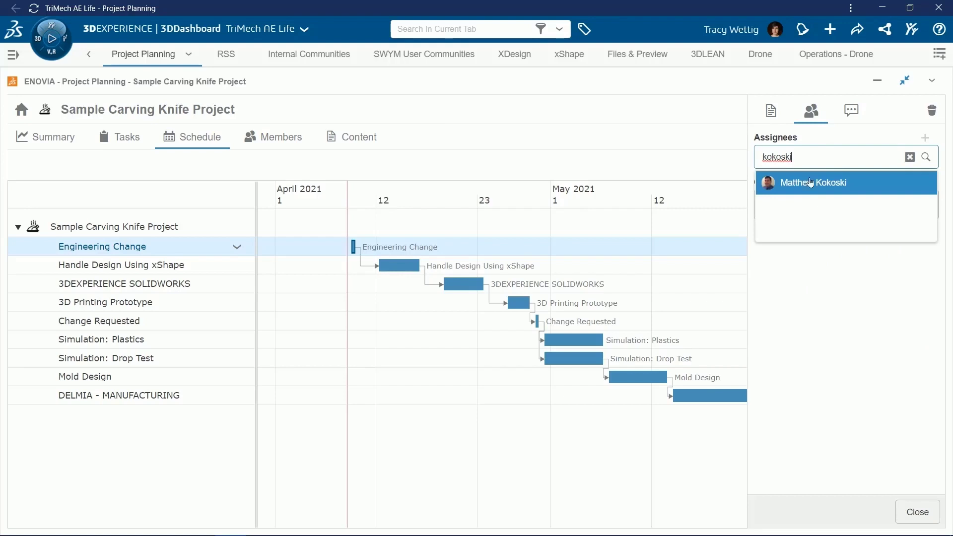
left_click(797, 186)
left_click(870, 514)
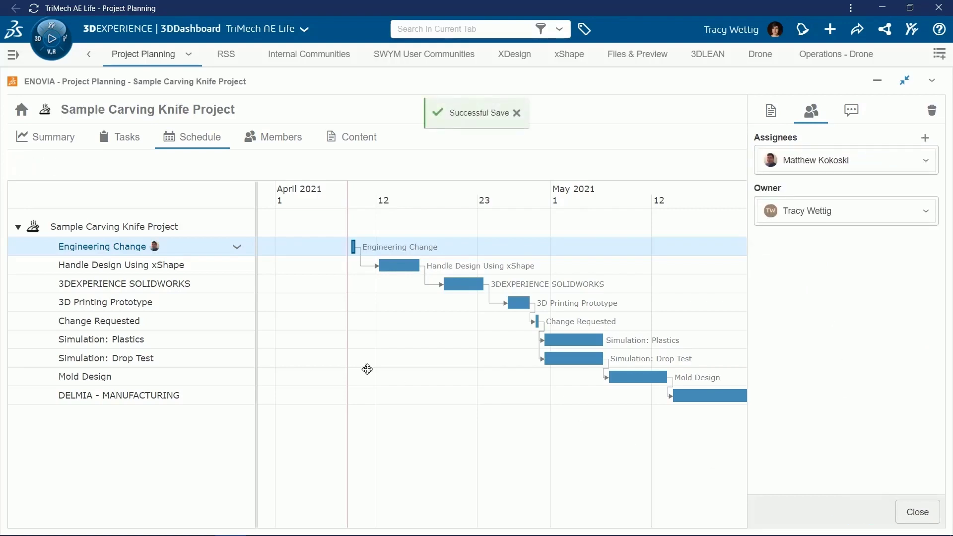
Assign the suggested team member to Handle Design Using xShape and save
left_click(184, 268)
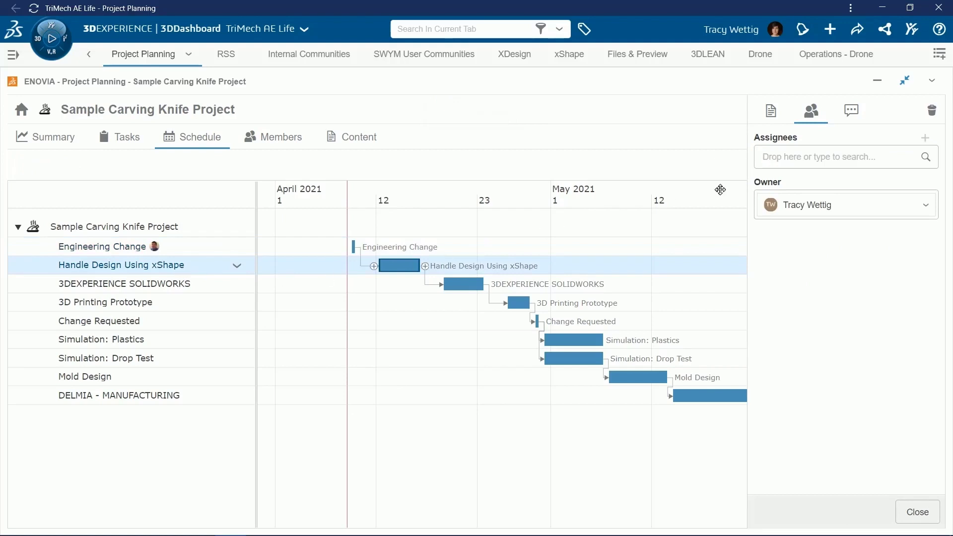
left_click(777, 164)
left_click(788, 183)
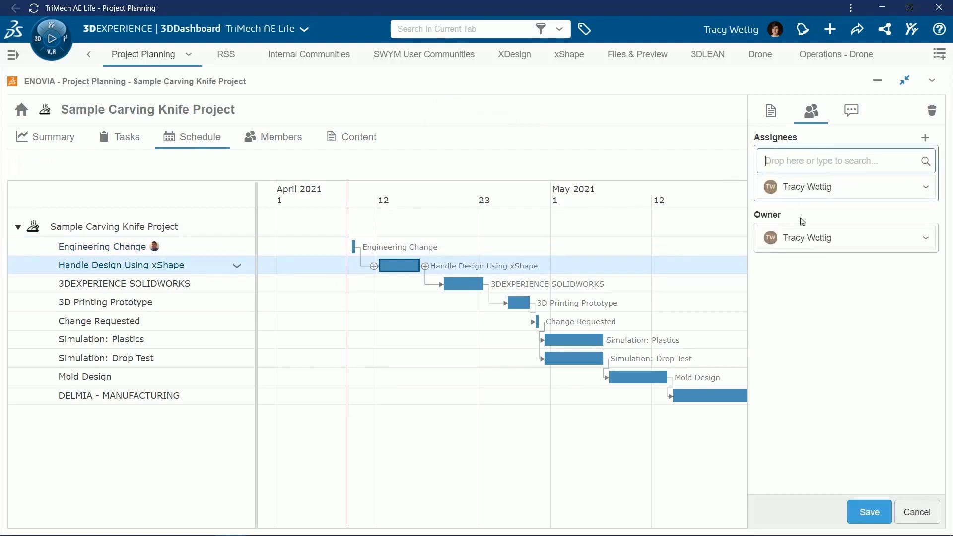
left_click(863, 511)
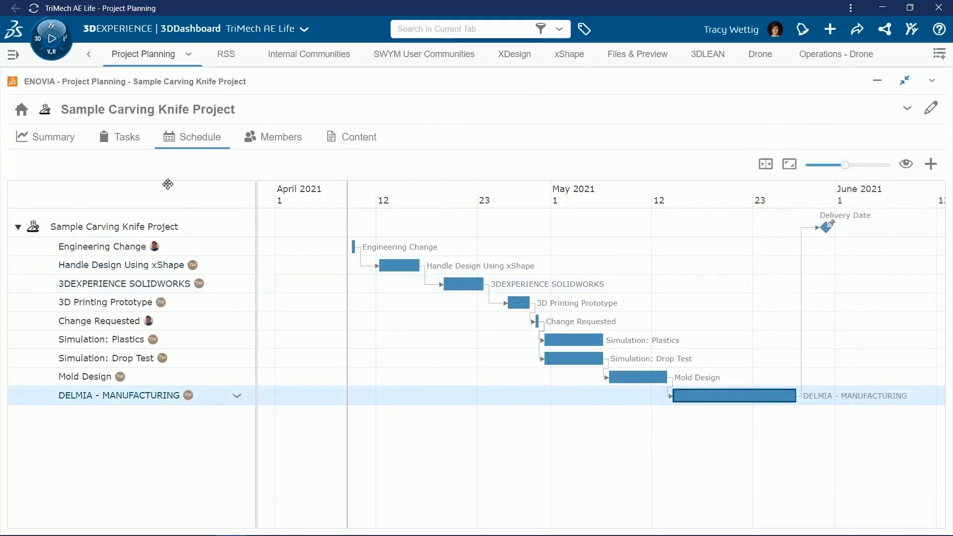
Move the Engineering Change and Handle Design Using xShape cards from To Do to In Work
left_click(132, 142)
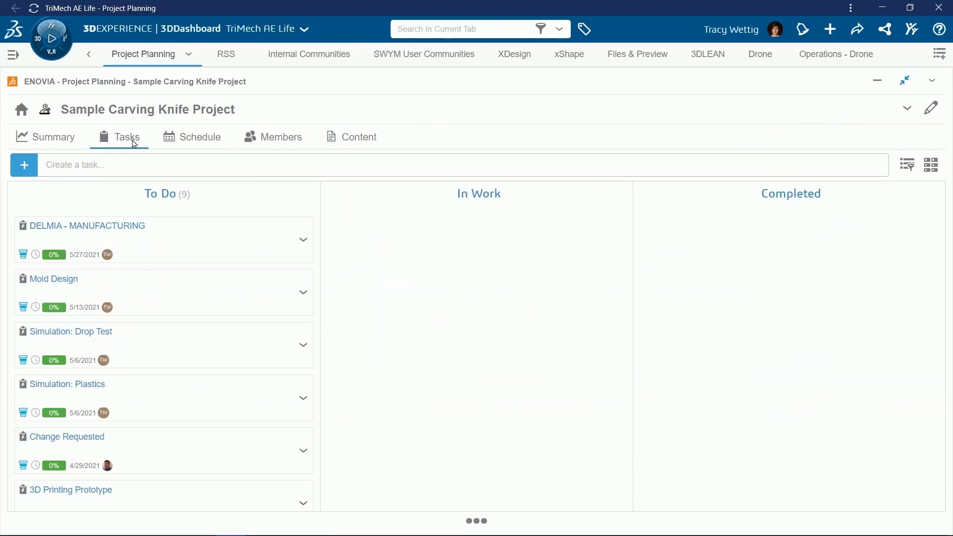
mouse_move(164, 335)
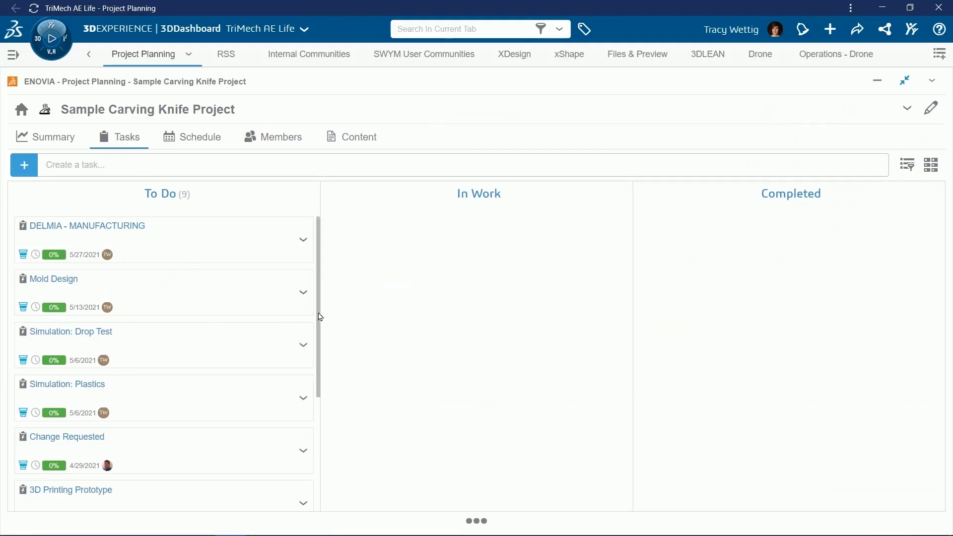
left_click_drag(318, 316, 315, 450)
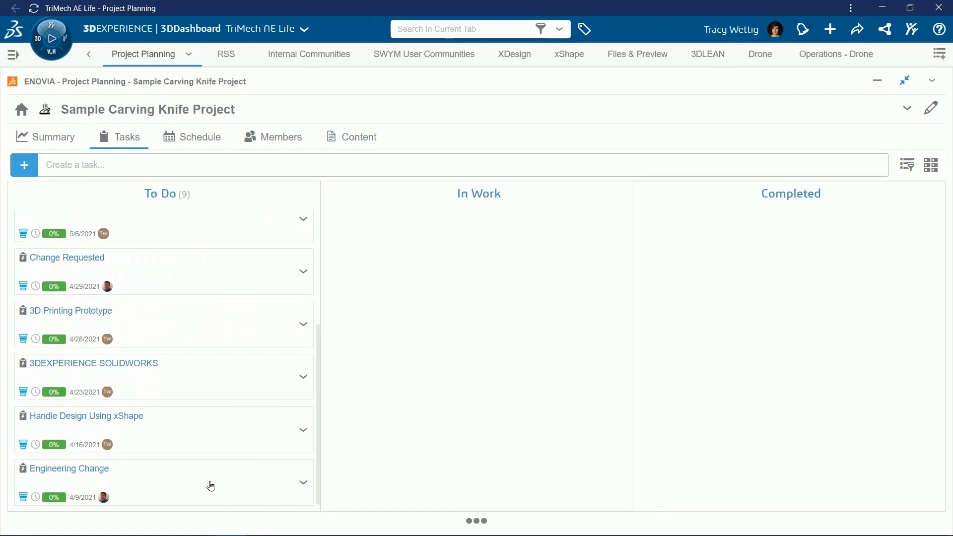
left_click_drag(263, 482, 457, 382)
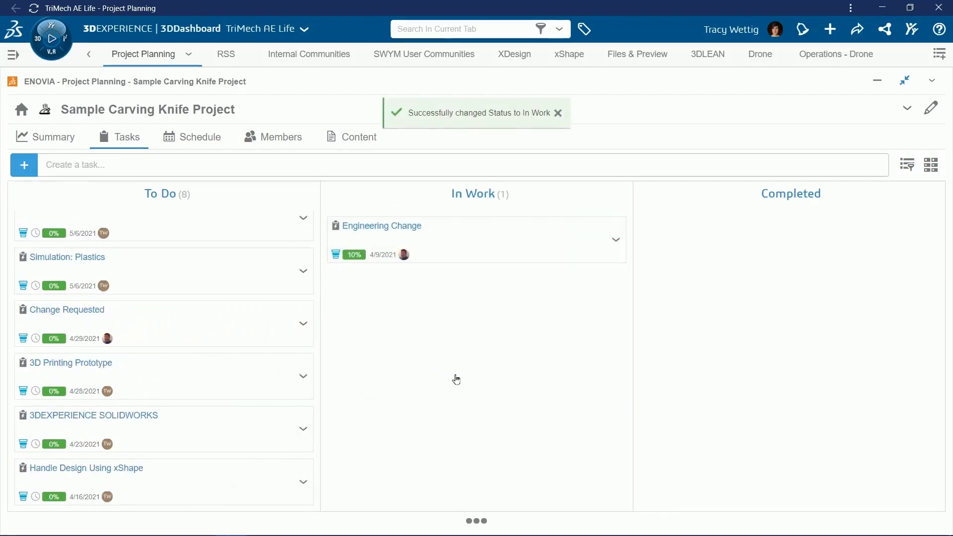
left_click_drag(310, 487, 490, 379)
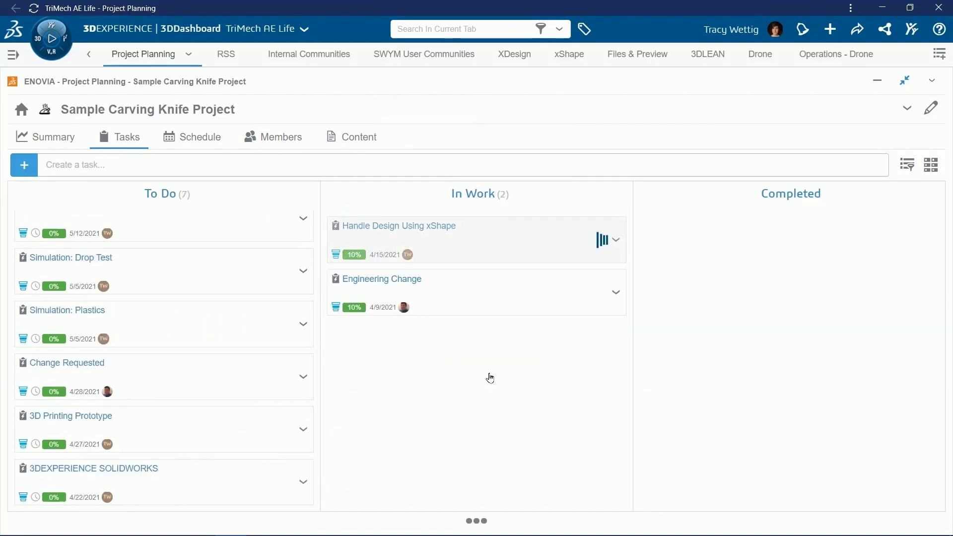
left_click(215, 148)
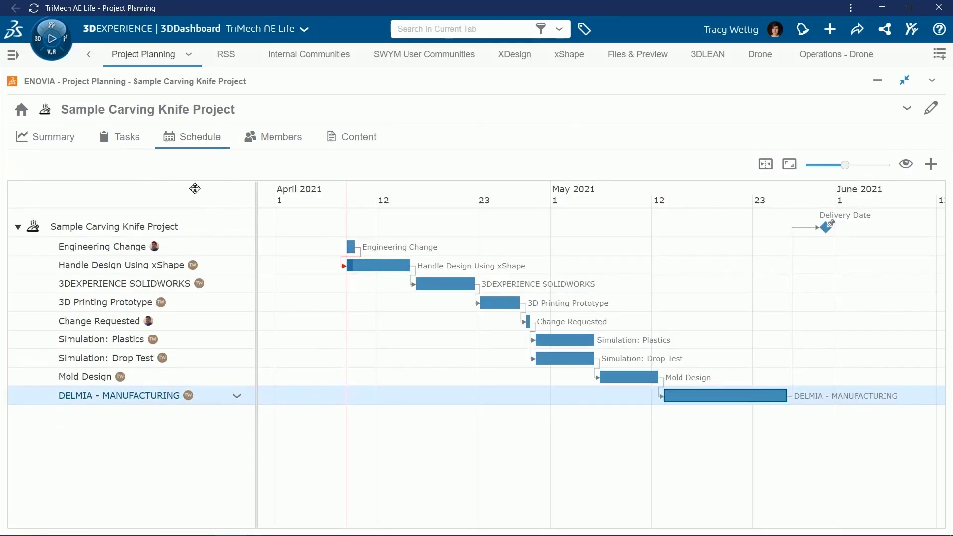
Set Handle Design Using xShape to 50% Percent Complete and save
left_click(182, 271)
left_click(182, 271)
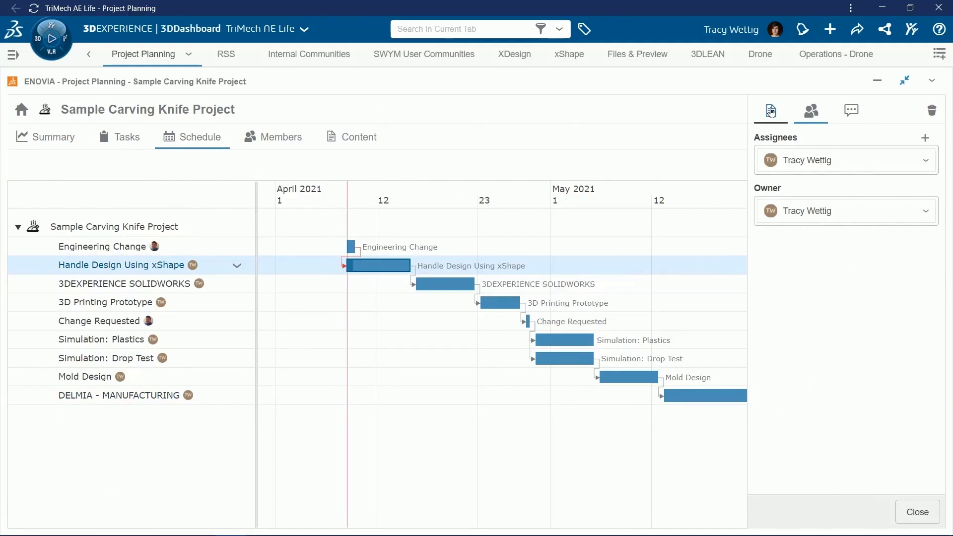
left_click(771, 110)
scroll(941, 218, "down", 5)
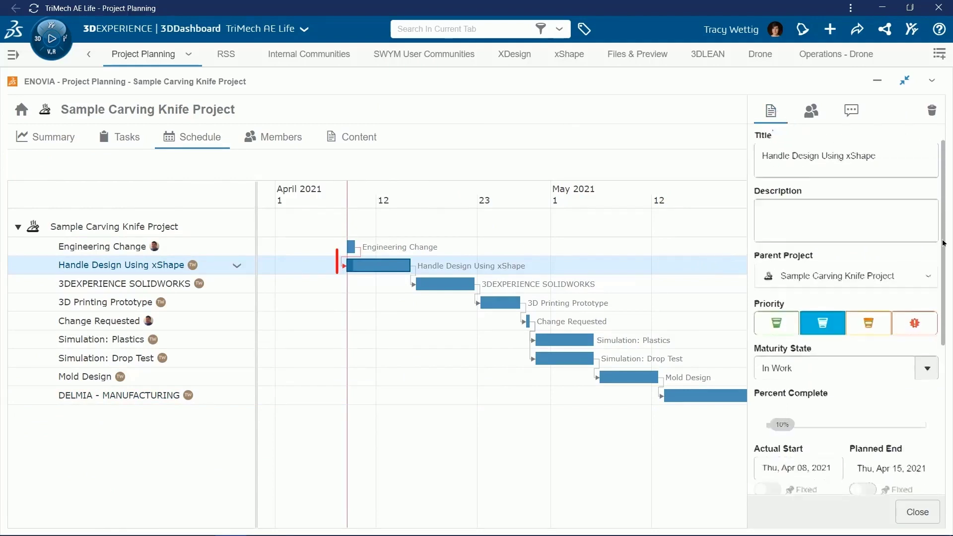
left_click_drag(784, 276, 848, 274)
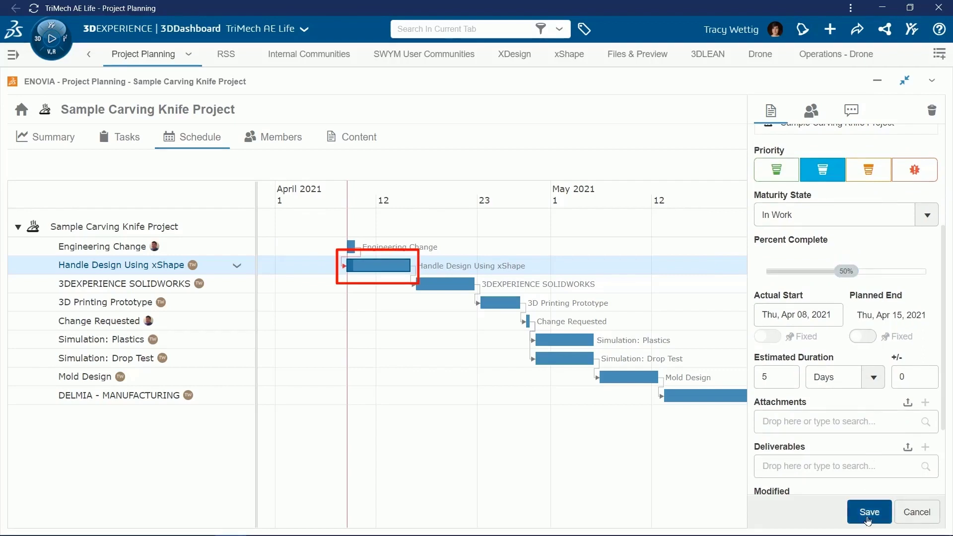
left_click(870, 512)
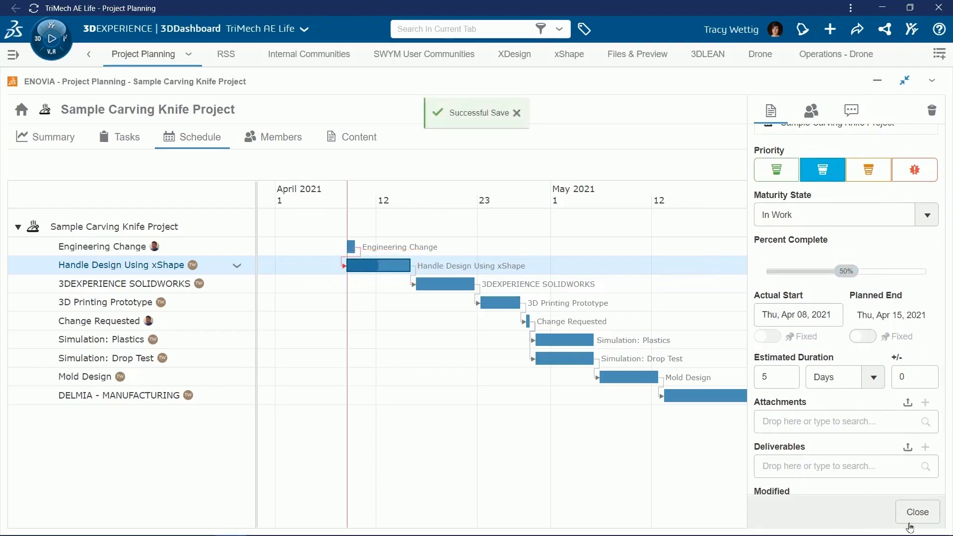
left_click(912, 514)
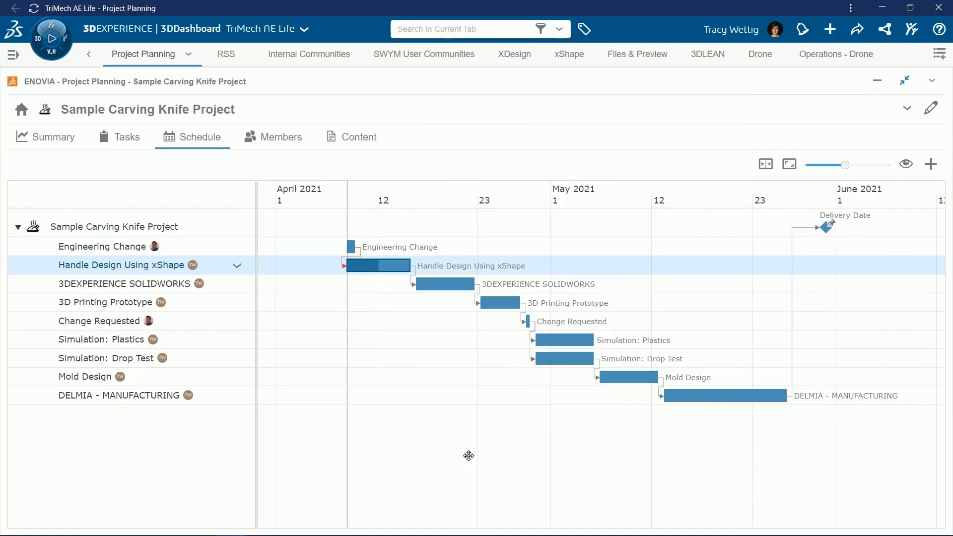